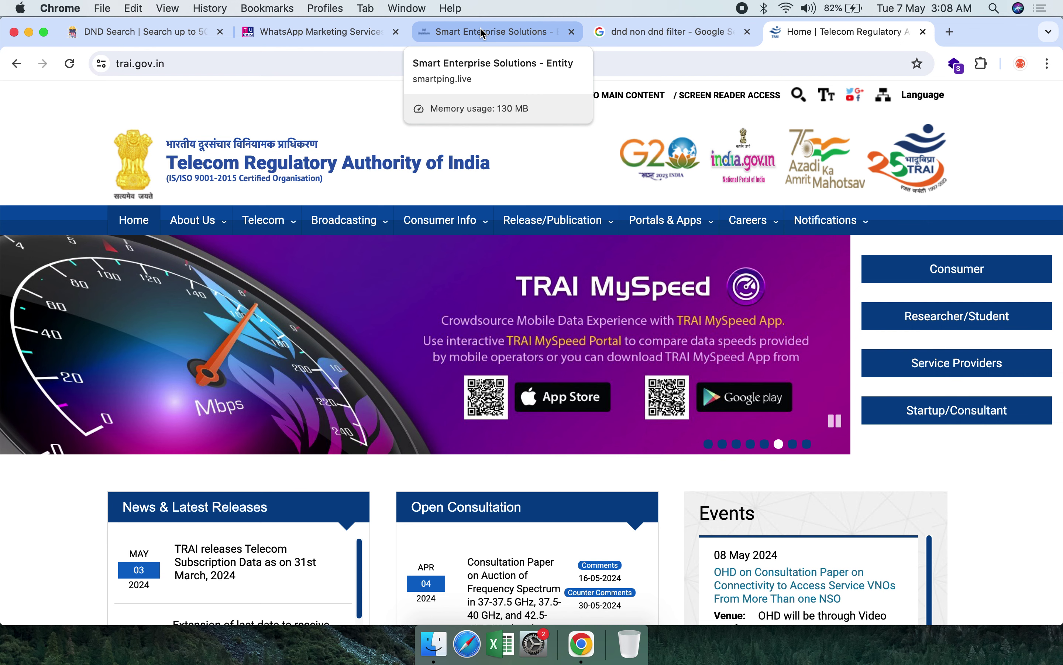
# Step: Replace the template name MY OTP with Offer, keeping SMS as the communication type
pyautogui.click(482, 33)
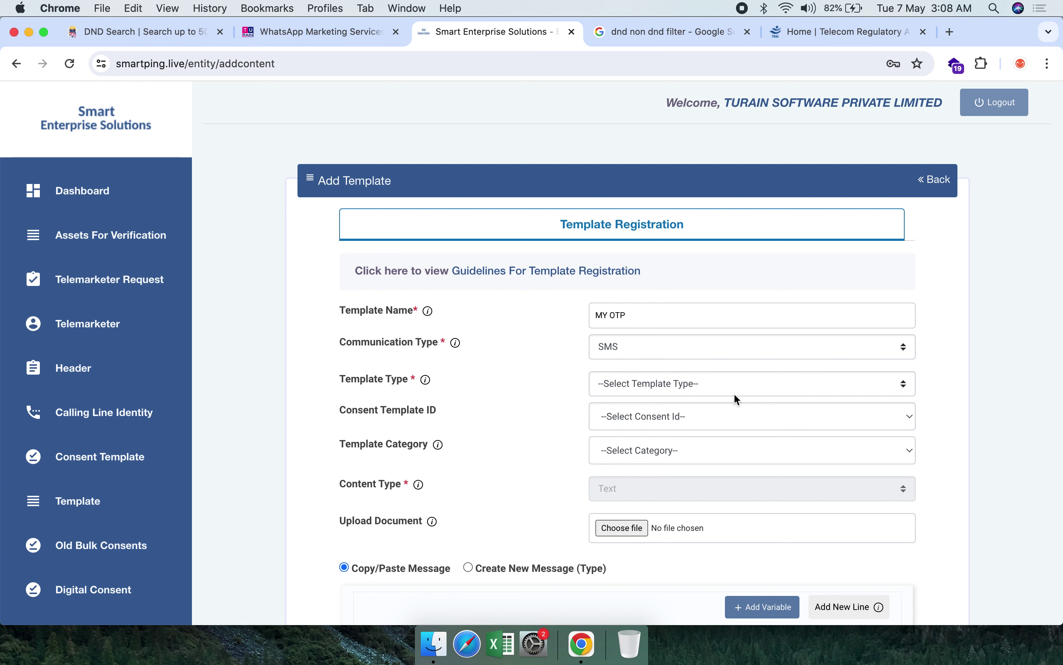
pyautogui.tripleClick(648, 312)
pyautogui.press('BackSpace')
pyautogui.click(700, 353)
pyautogui.click(685, 319)
pyautogui.click(685, 320)
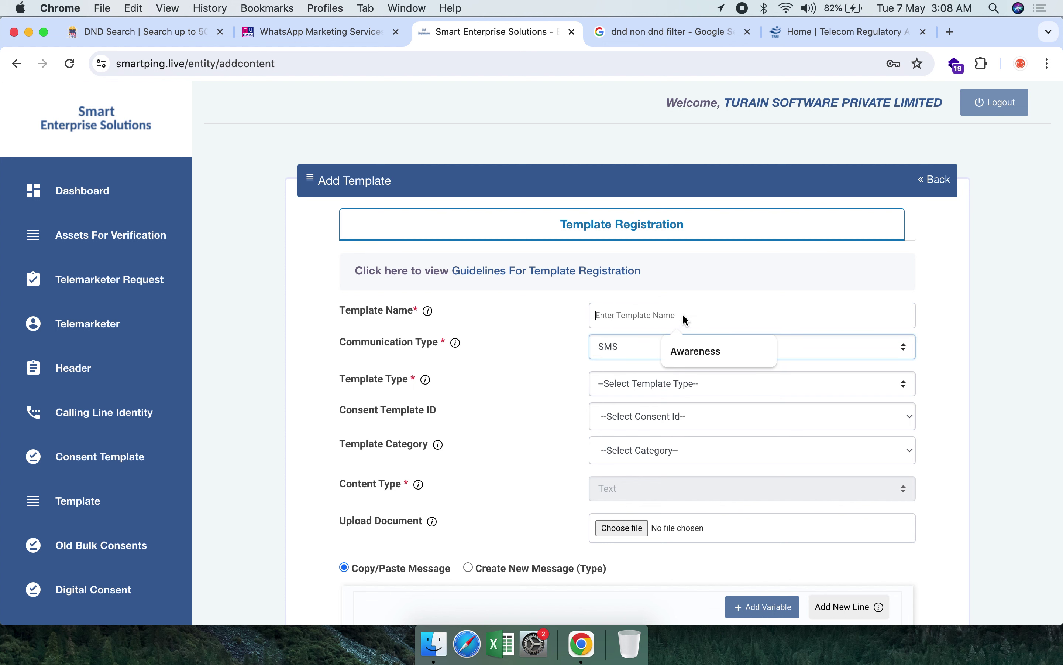
pyautogui.write('o')
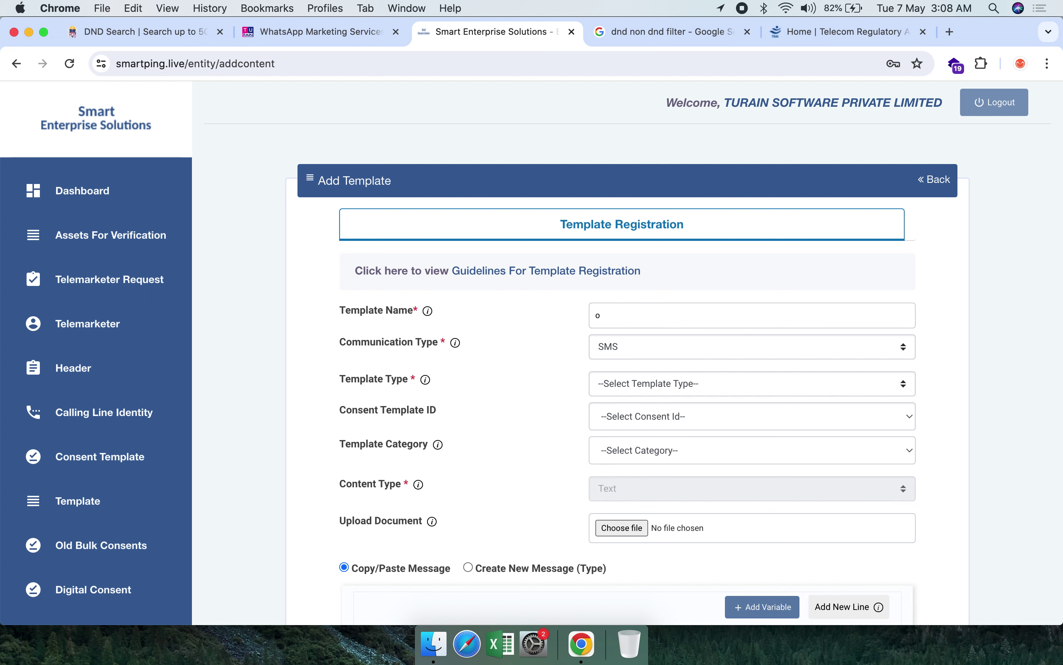
pyautogui.press('BackSpace')
pyautogui.write('Of')
pyautogui.write('fer')
pyautogui.click(664, 354)
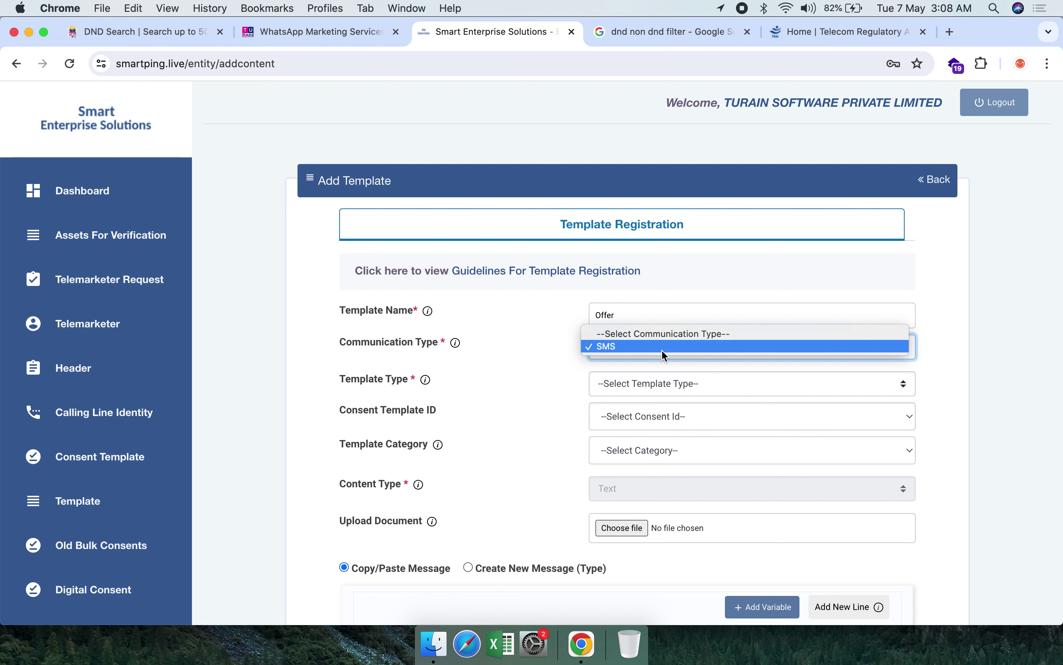
pyautogui.click(664, 350)
pyautogui.click(665, 387)
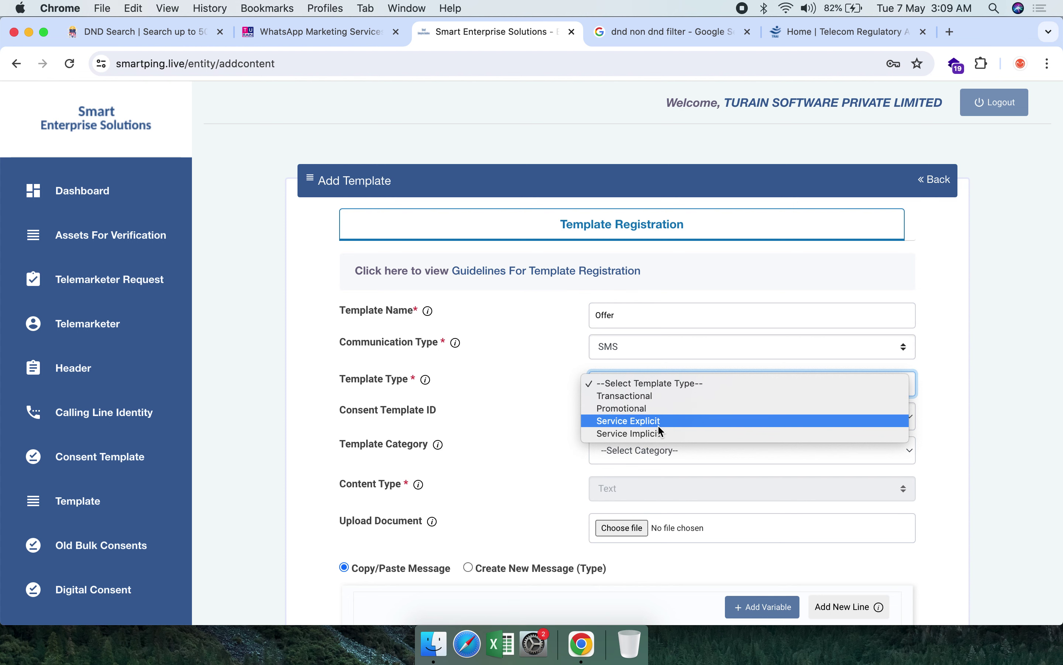
# Step: Set Template Type to Service Explicit and Template Category to Communication/Broadcasting/Entertainment/IT
pyautogui.click(660, 424)
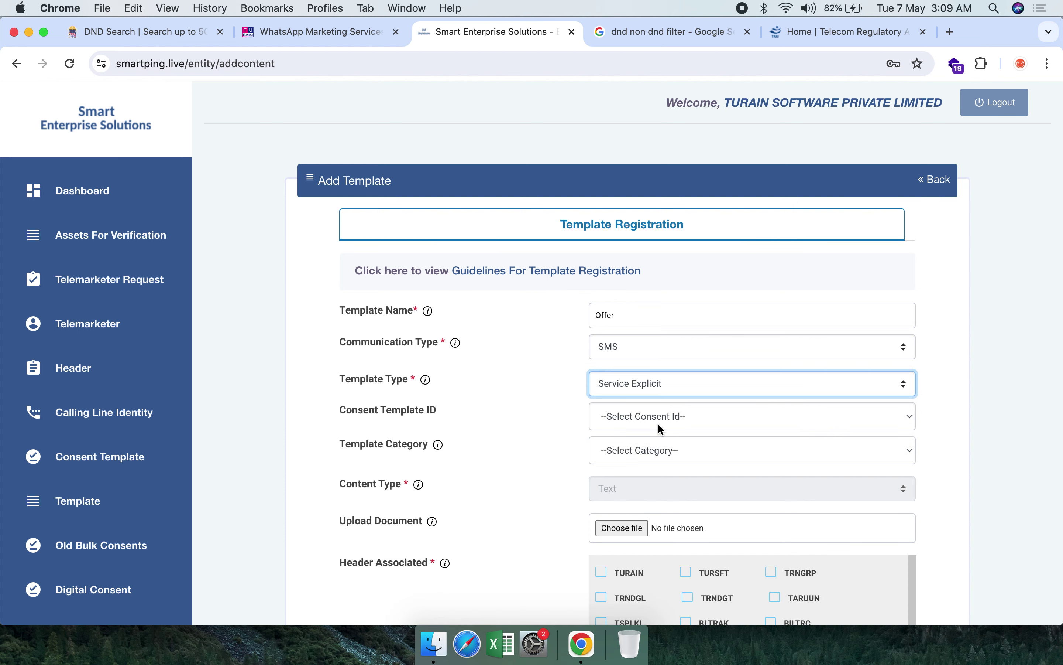
pyautogui.click(661, 417)
pyautogui.click(534, 441)
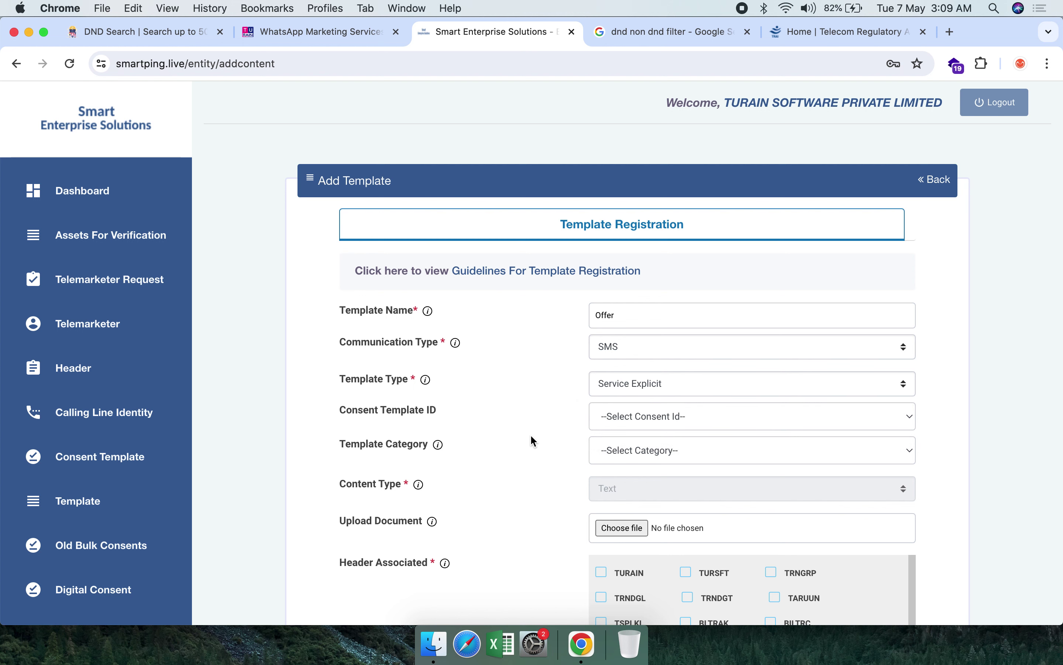
pyautogui.click(636, 462)
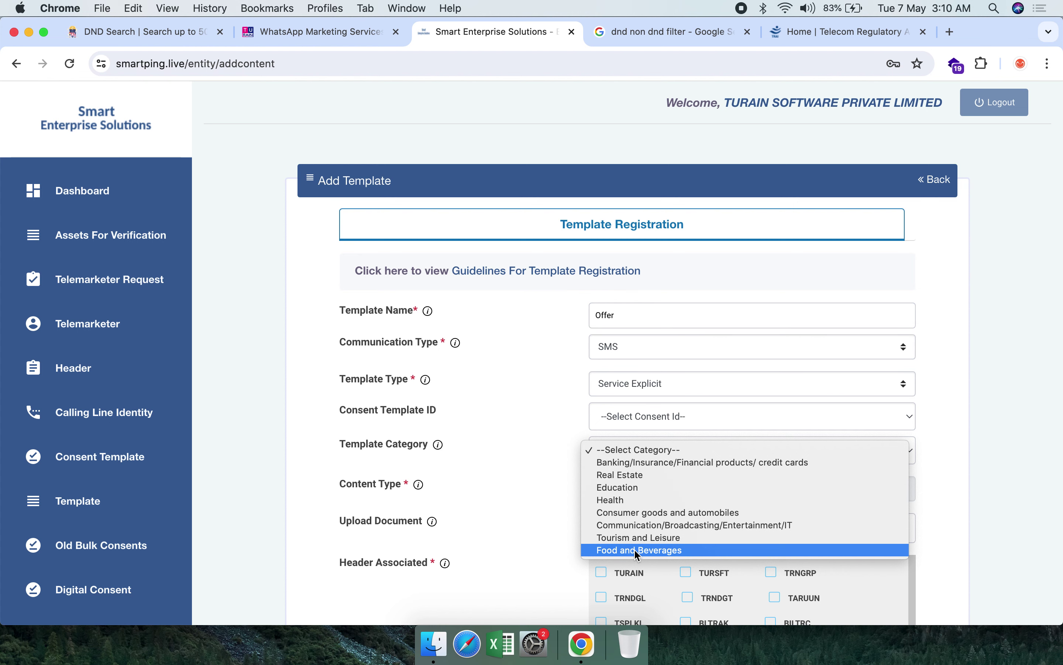
pyautogui.click(637, 525)
# Step: Tick the TSPLKL header and begin the template message with 'Offe'
pyautogui.scroll(-5, 635, 522)
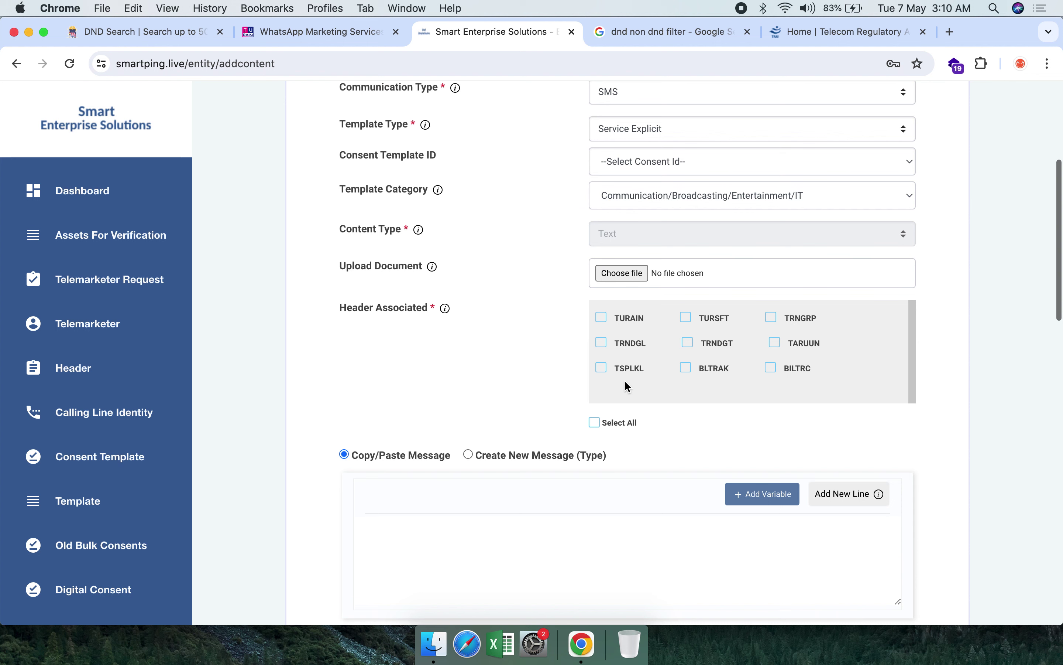
pyautogui.click(624, 372)
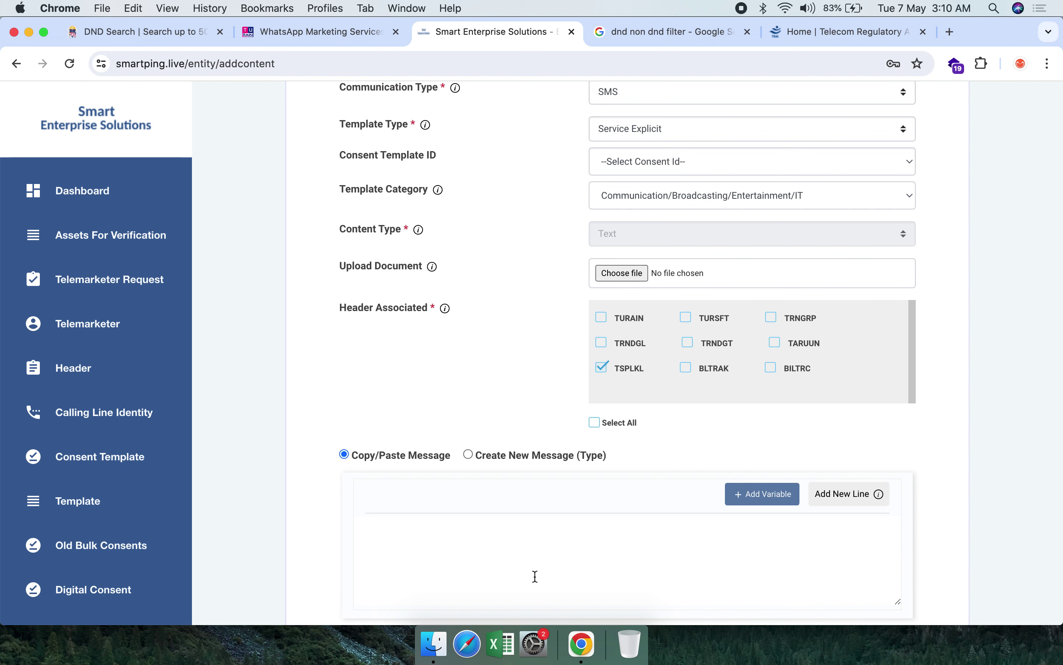
pyautogui.click(539, 566)
pyautogui.write('Offe')
pyautogui.scroll(-10, 607, 575)
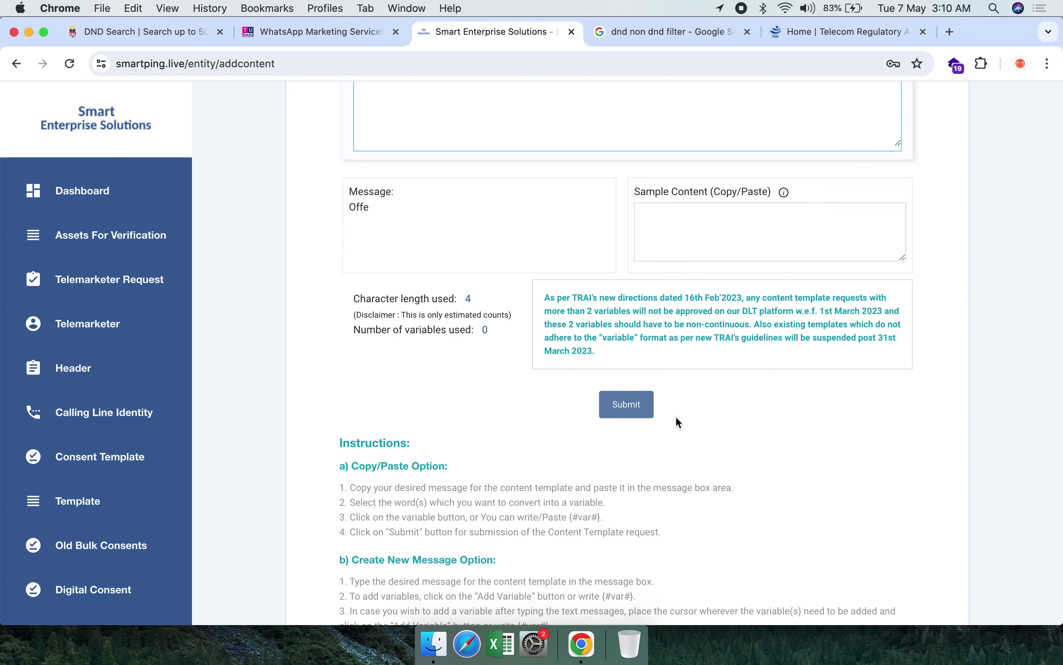
pyautogui.scroll(15, 679, 422)
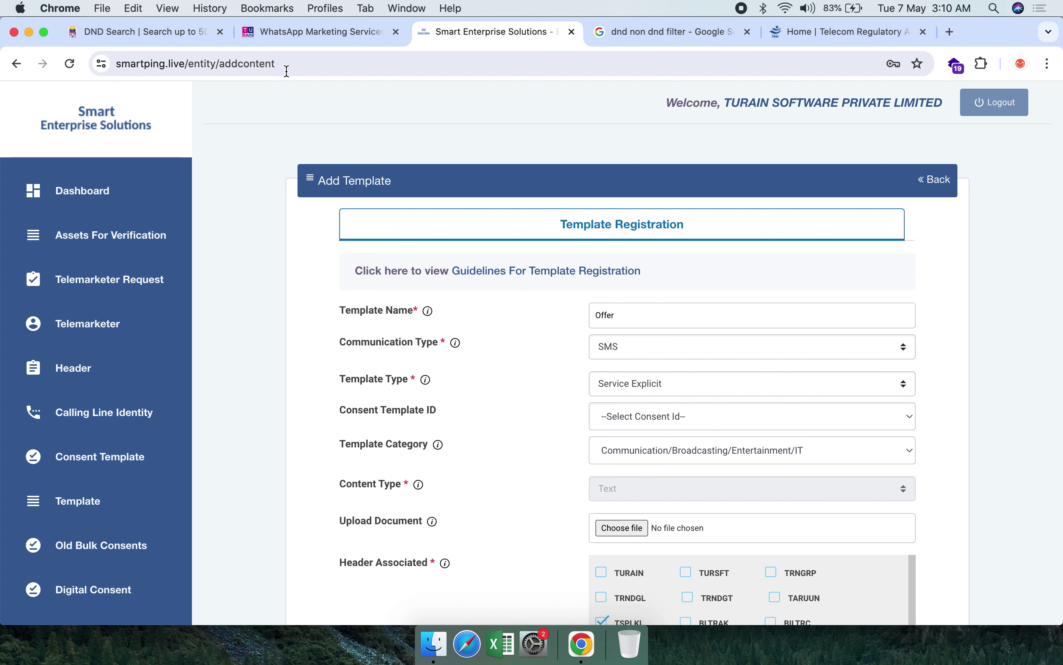
pyautogui.click(312, 33)
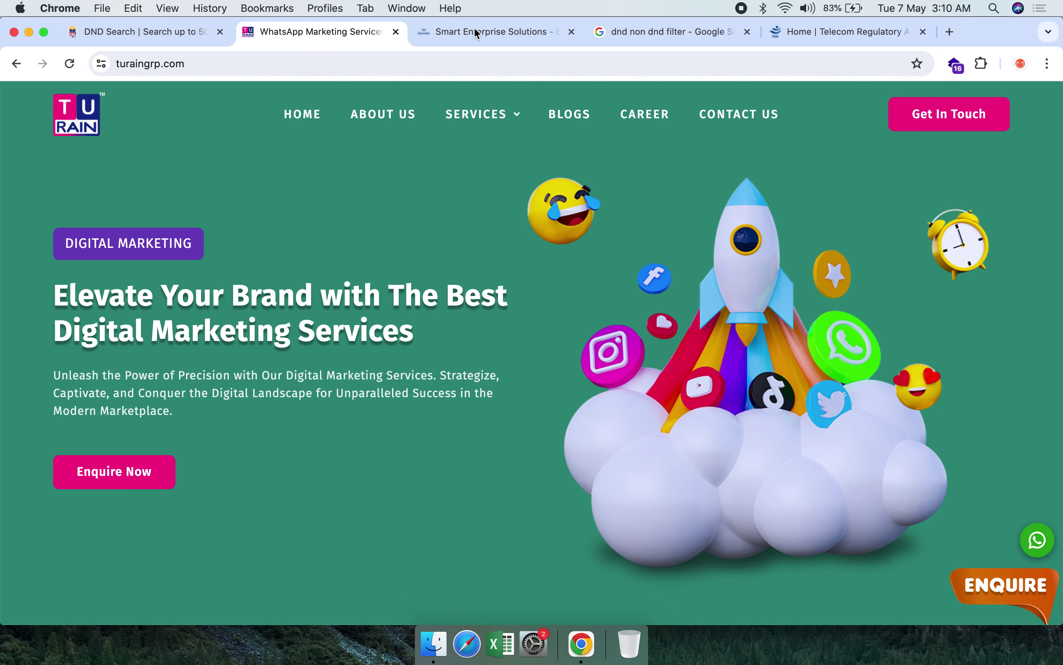
pyautogui.click(477, 32)
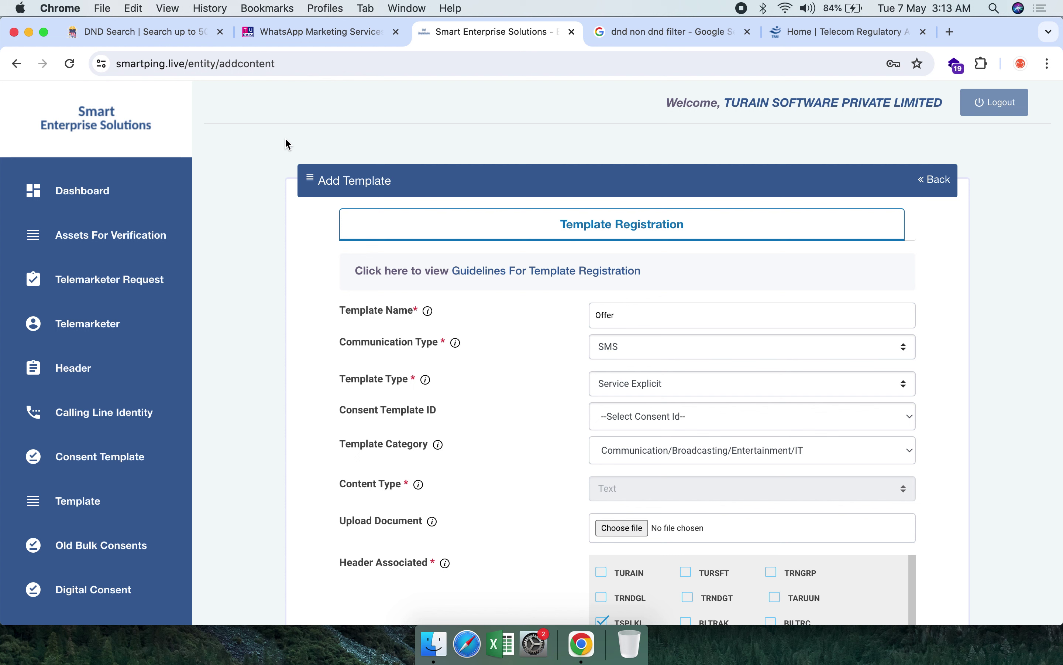
# Step: Open the How To Activate DND guide from the DND Search footer in a new tab
pyautogui.click(143, 38)
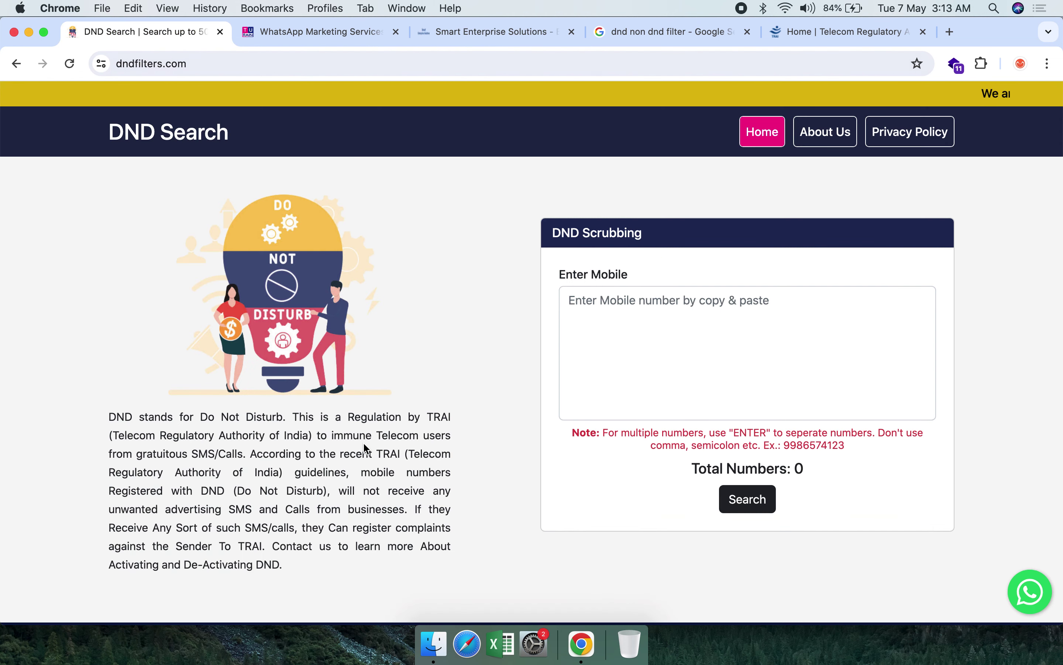
pyautogui.scroll(-5, 365, 445)
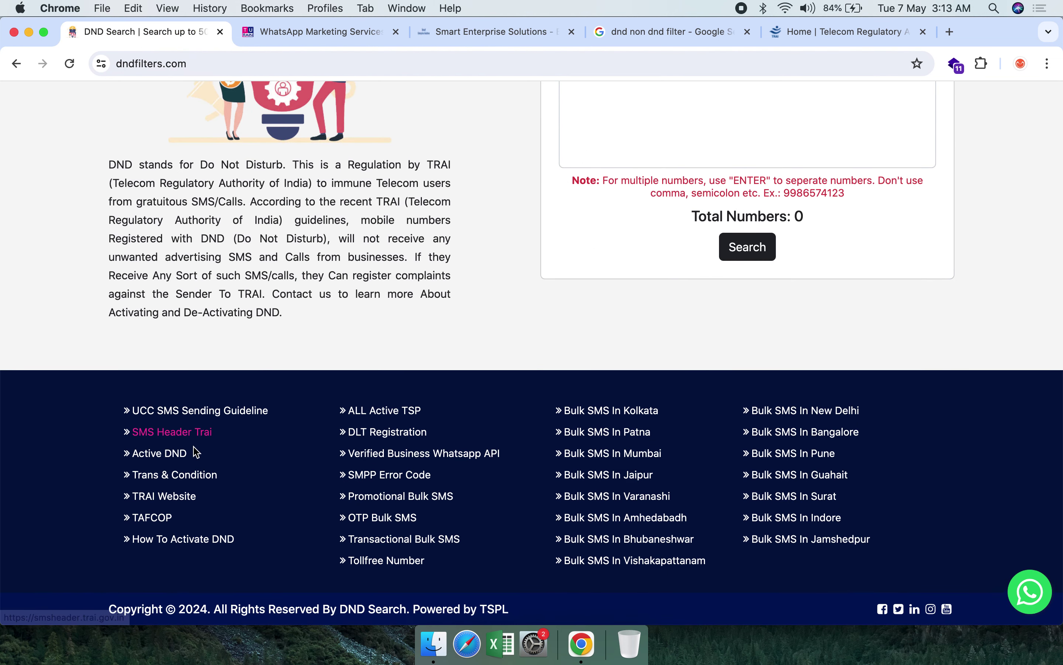
pyautogui.click(184, 453)
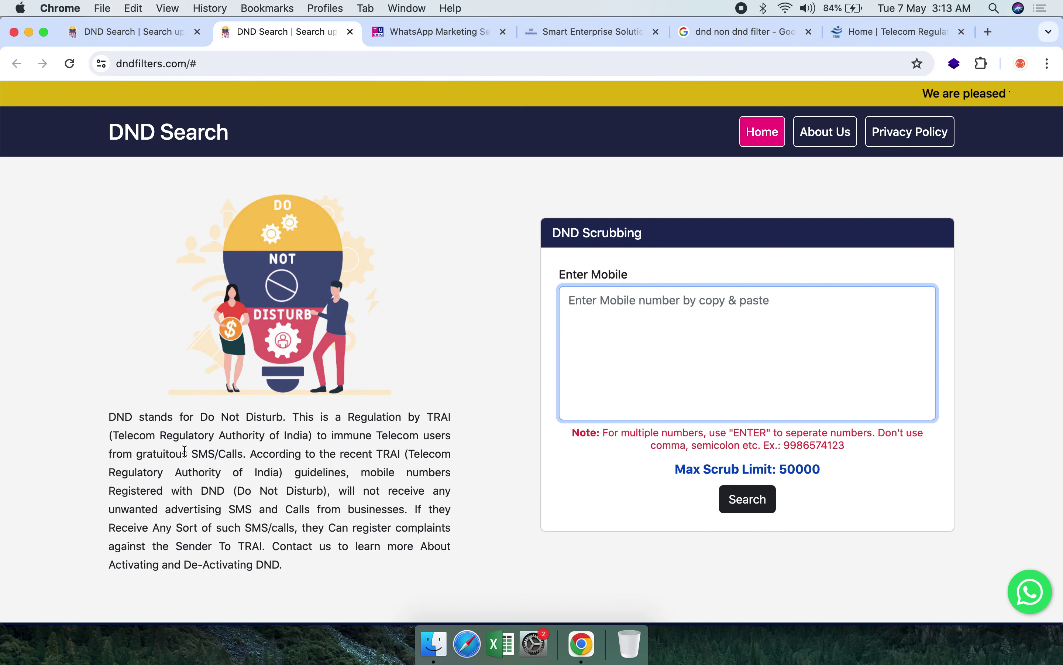
pyautogui.scroll(-5, 185, 452)
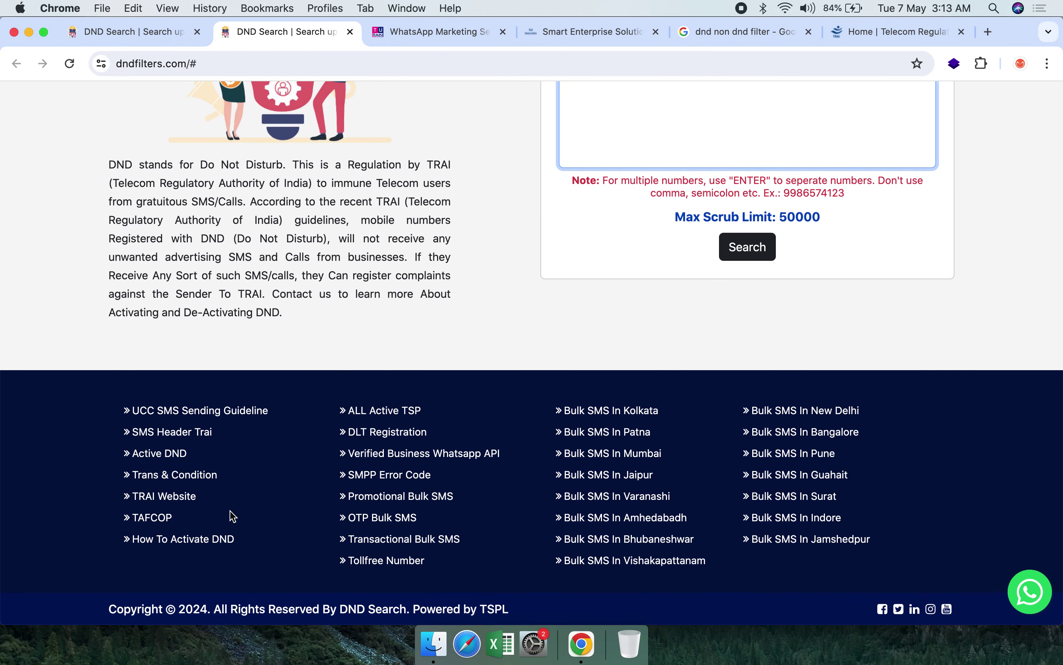
pyautogui.click(174, 545)
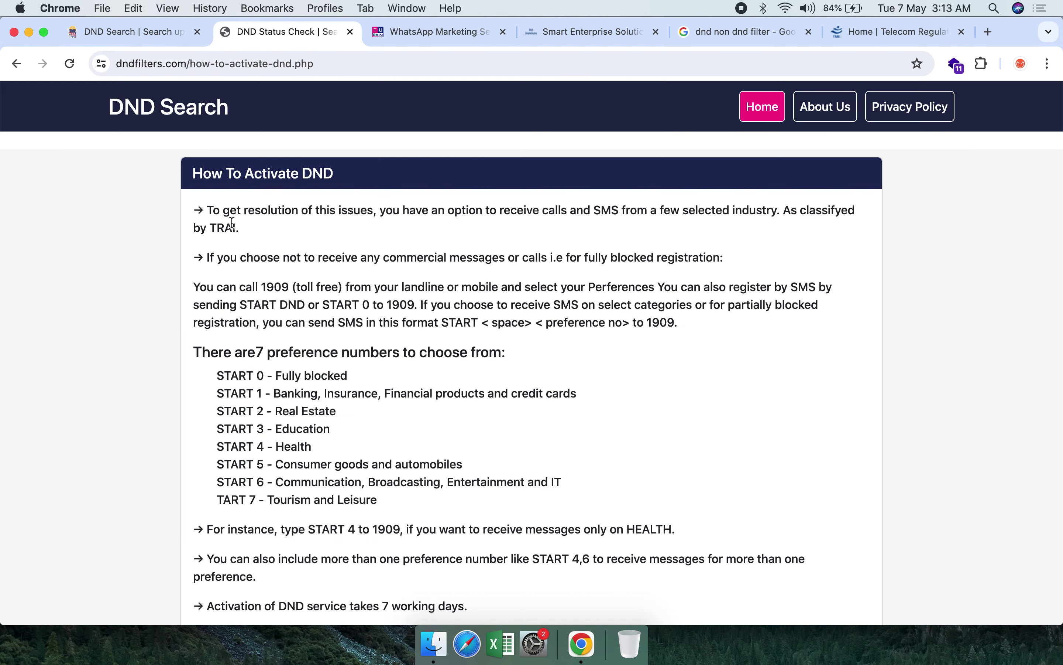
# Step: Read through the DND preference instructions, then return to the first DND Search tab
pyautogui.moveTo(208, 210); pyautogui.dragTo(531, 505)
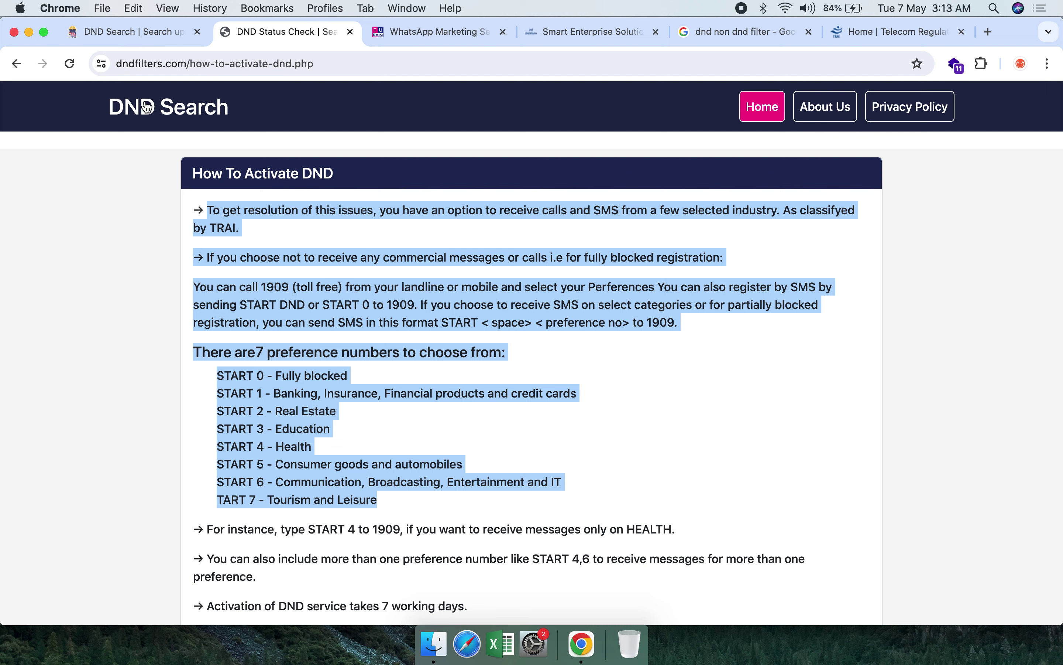
pyautogui.click(121, 58)
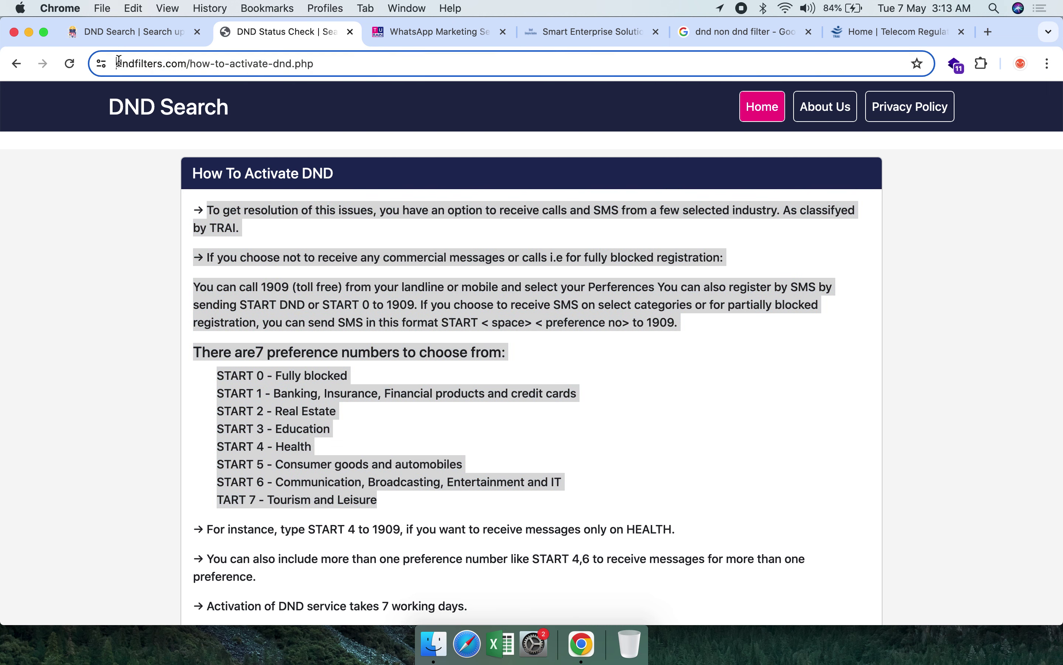
pyautogui.doubleClick(184, 64)
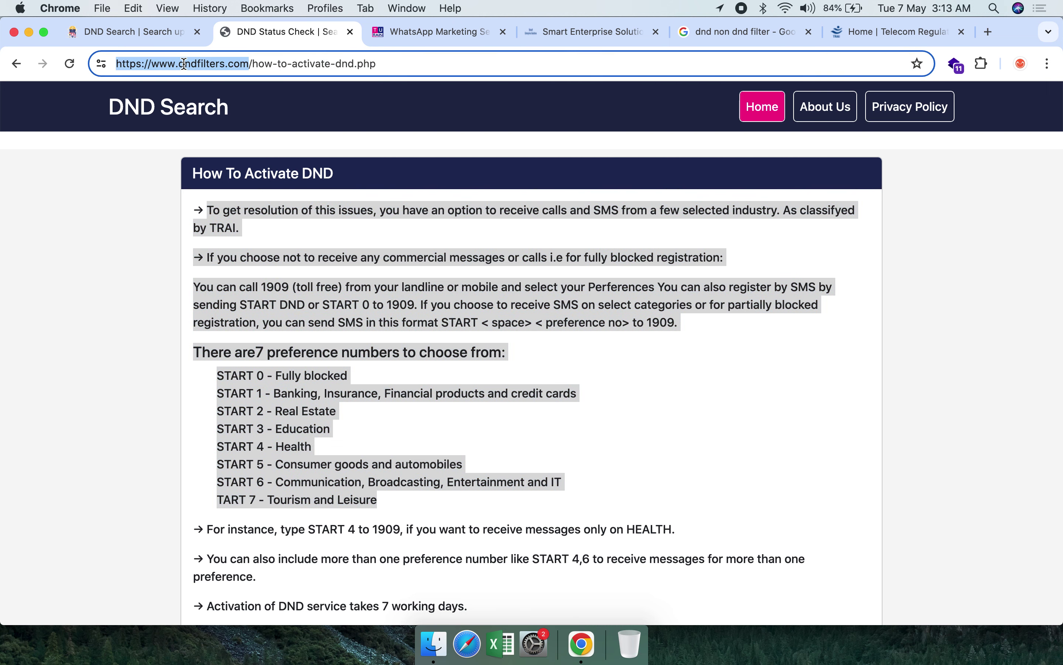
pyautogui.click(587, 377)
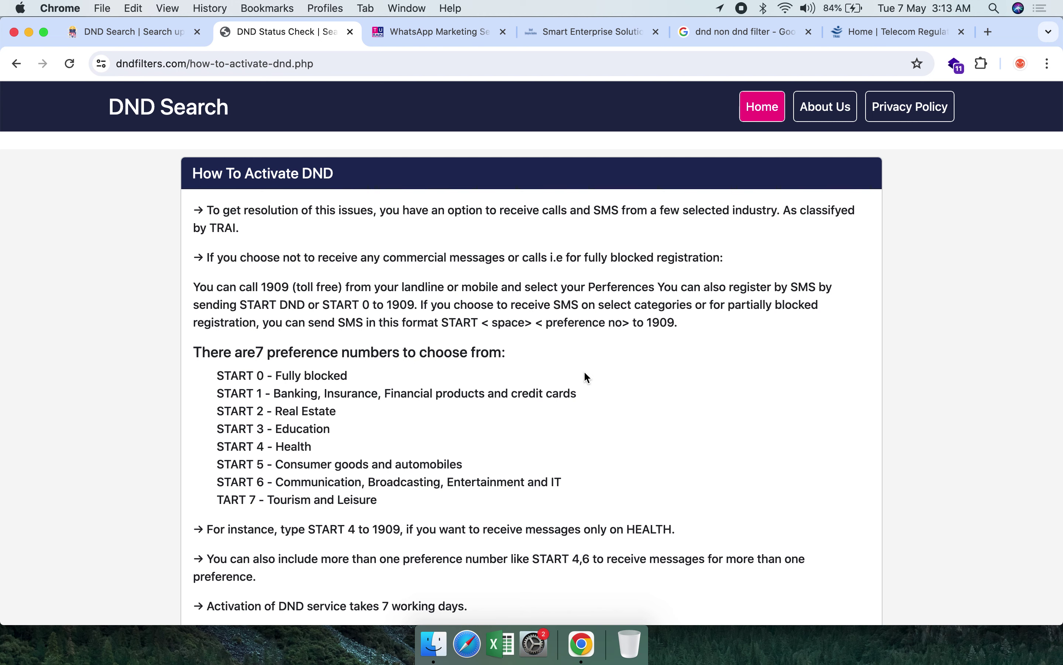
pyautogui.scroll(-3, 585, 373)
pyautogui.scroll(-5, 585, 373)
pyautogui.scroll(1, 584, 373)
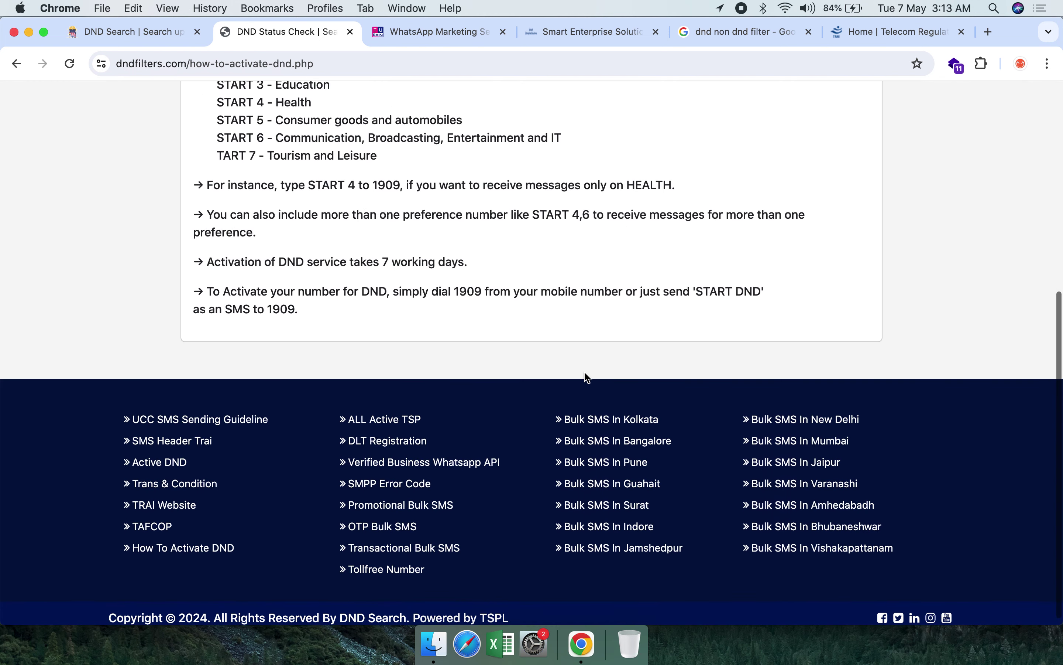
pyautogui.scroll(10, 585, 373)
pyautogui.click(160, 40)
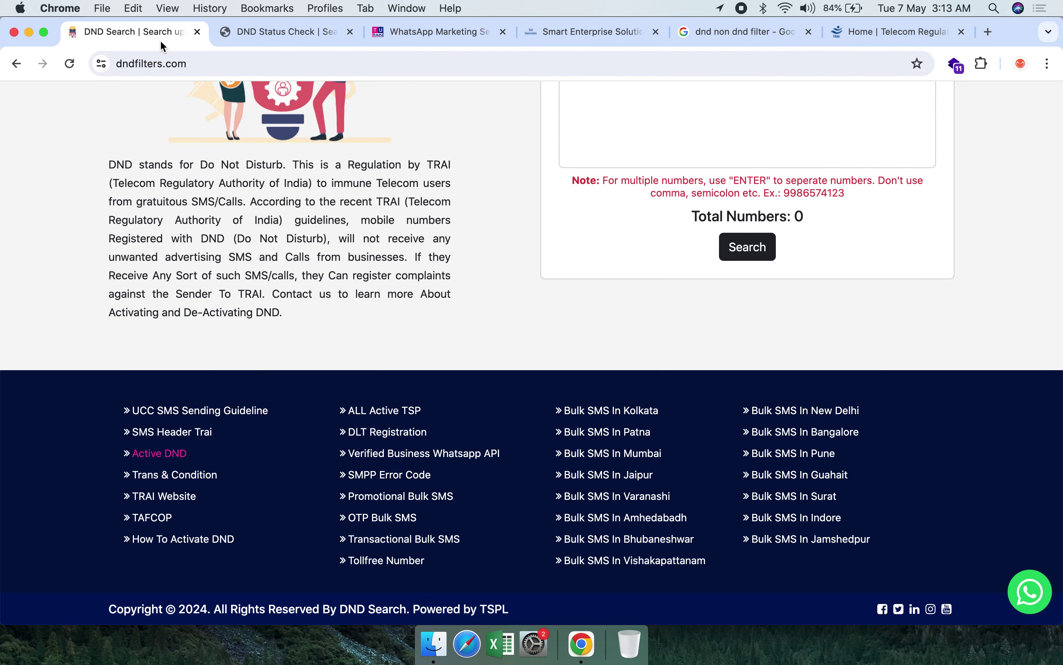
pyautogui.scroll(5, 458, 214)
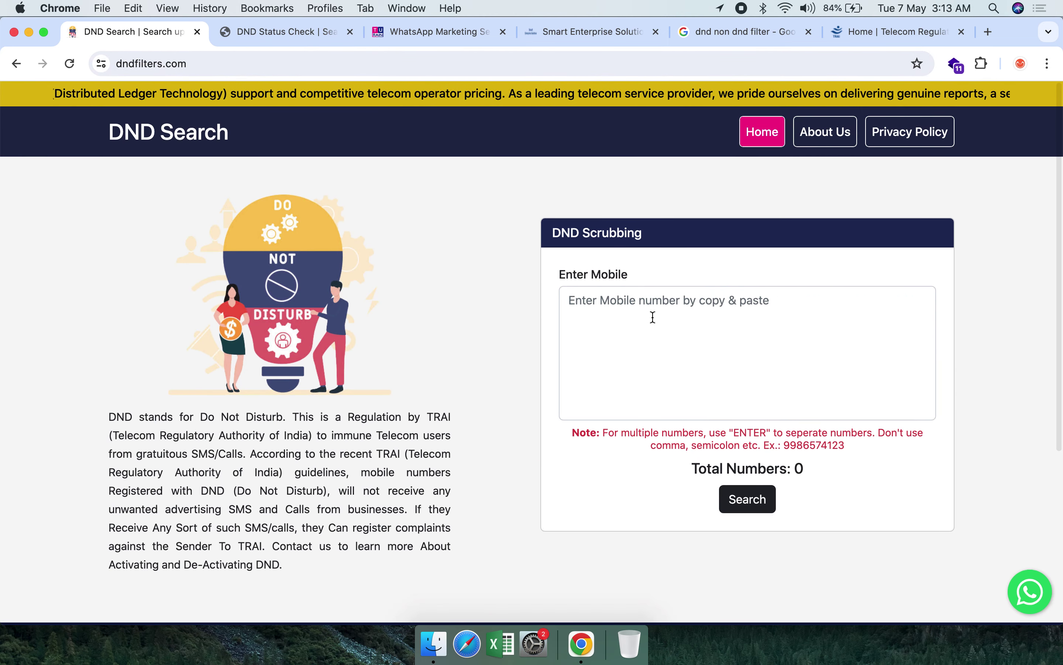
# Step: Enter one mobile number in the DND Scrubbing box and run the search
pyautogui.click(654, 318)
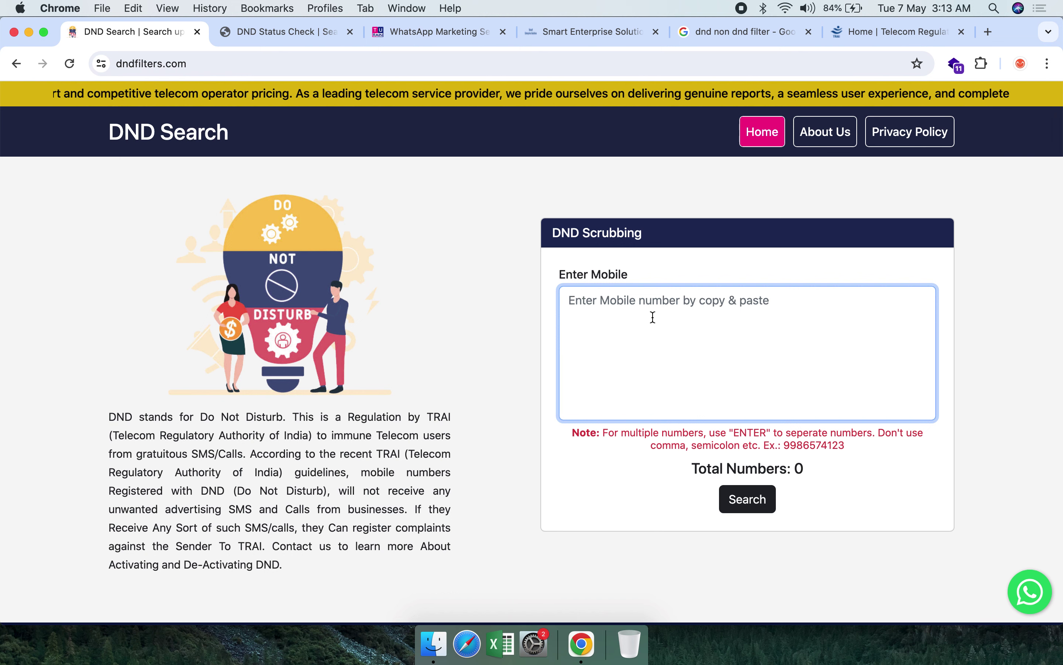
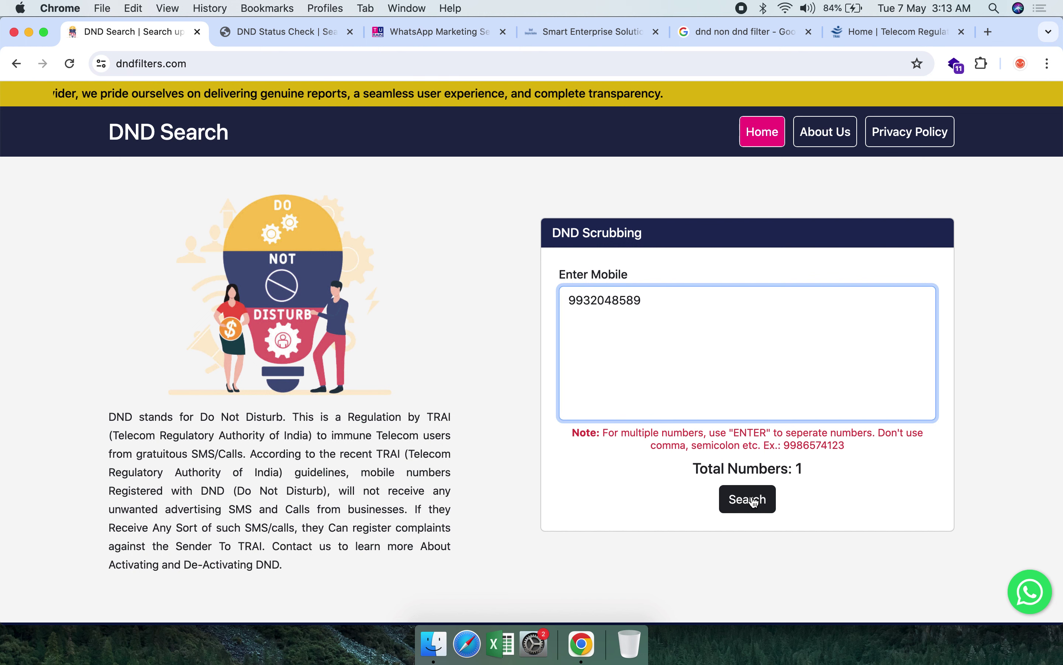
pyautogui.click(754, 502)
# Step: Verify with your phone number and the four-digit one-time code to load the result
pyautogui.click(736, 503)
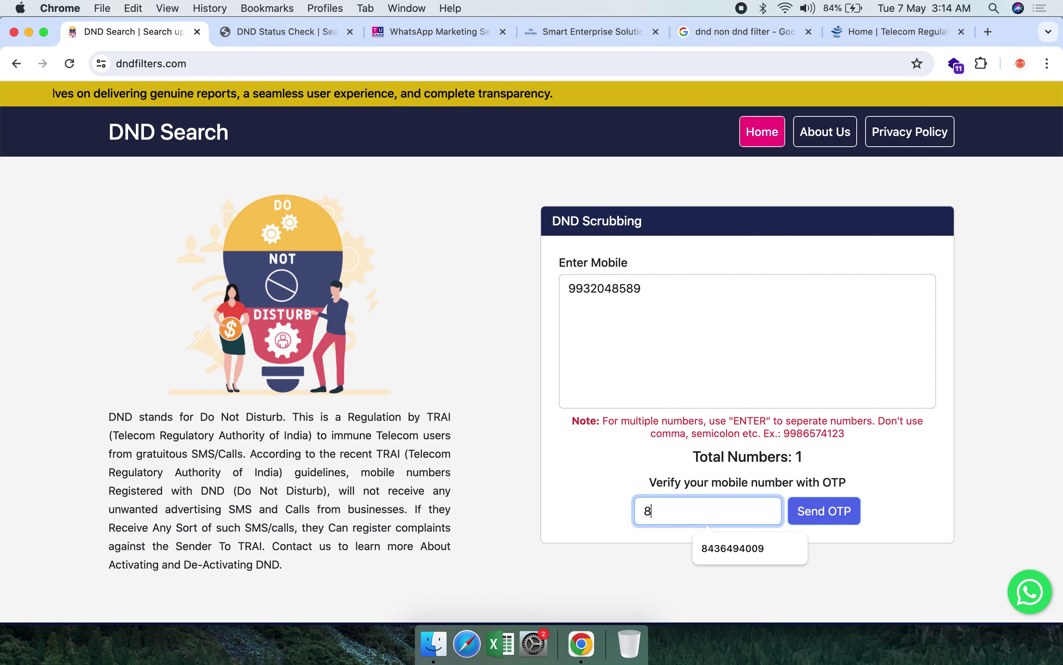
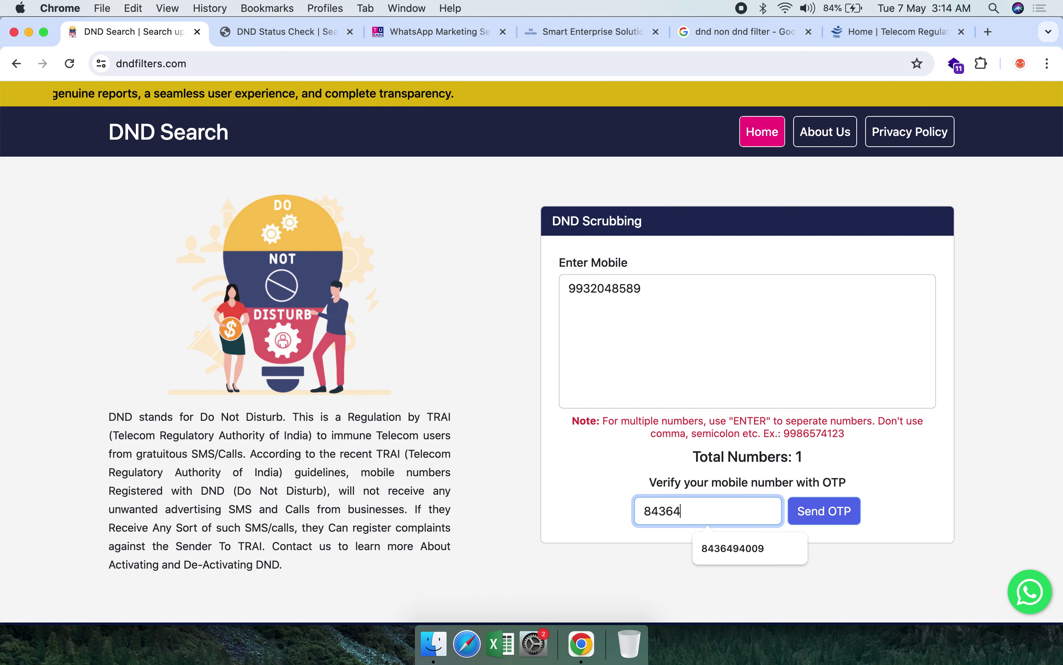
pyautogui.click(820, 522)
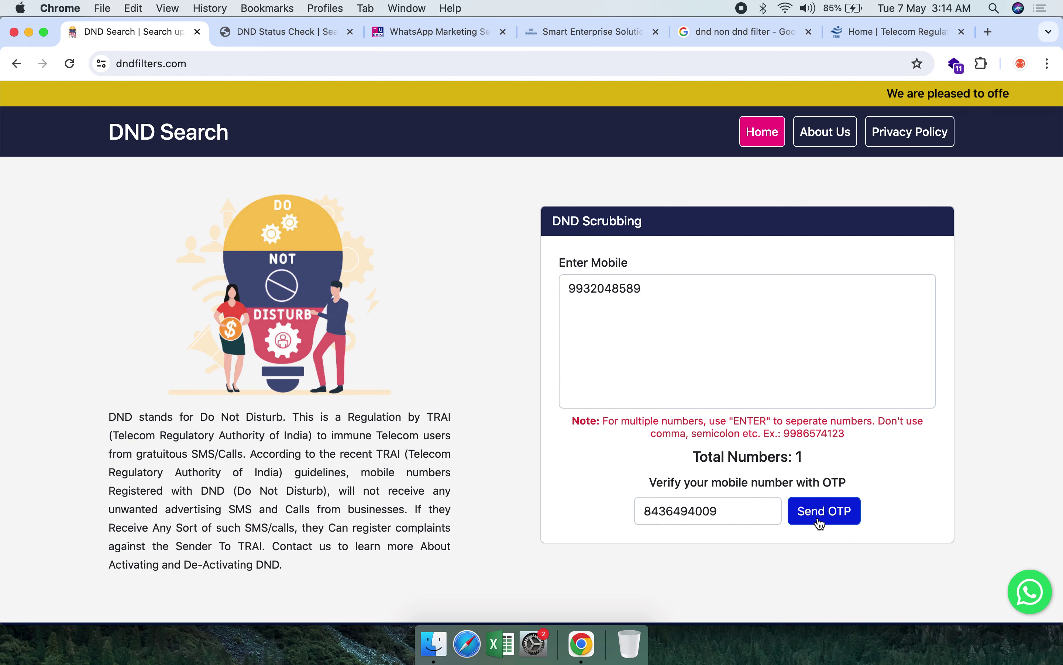
pyautogui.click(826, 515)
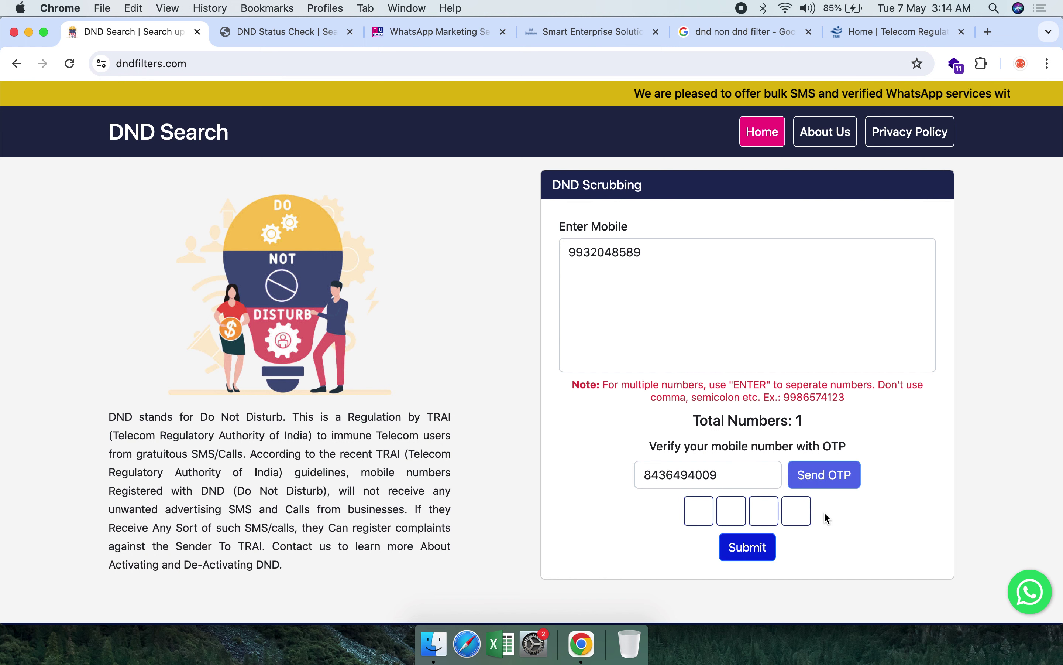
pyautogui.click(700, 512)
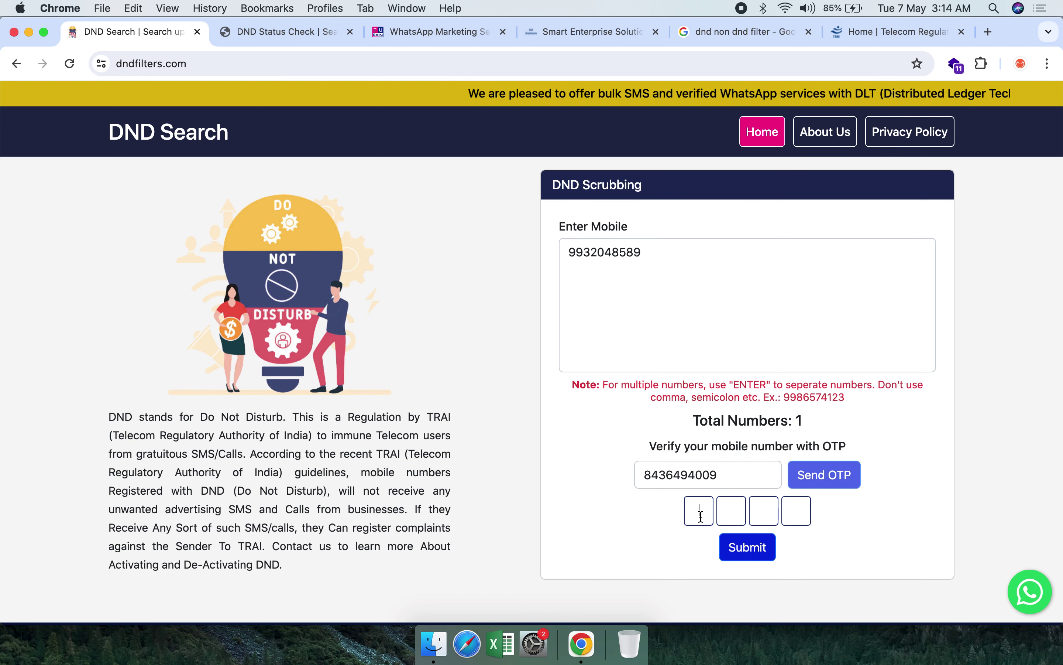
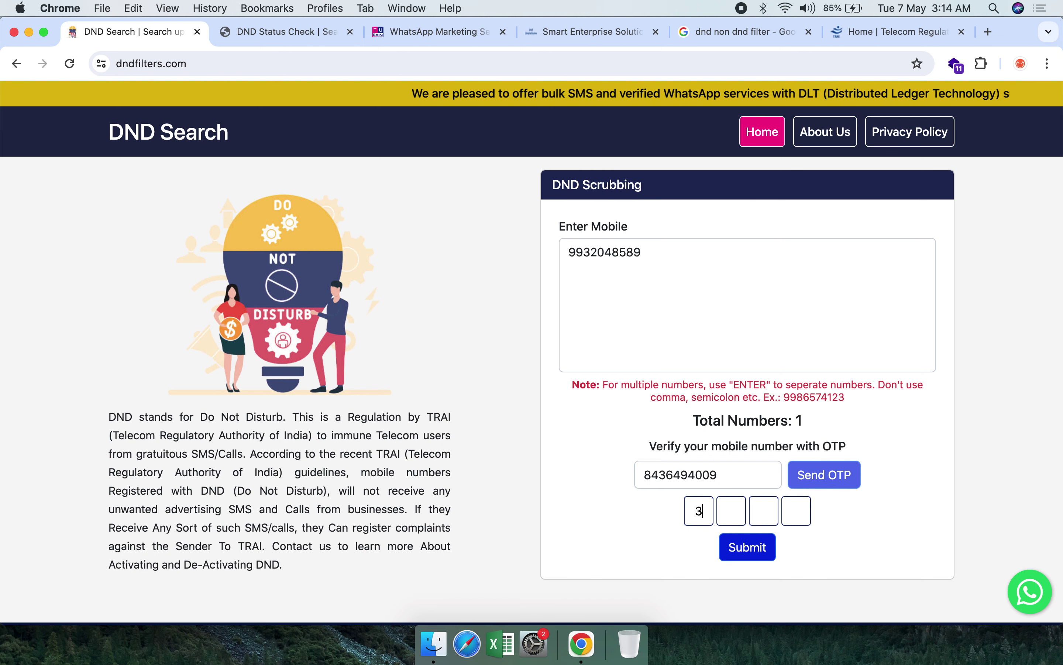
pyautogui.press('Tab')
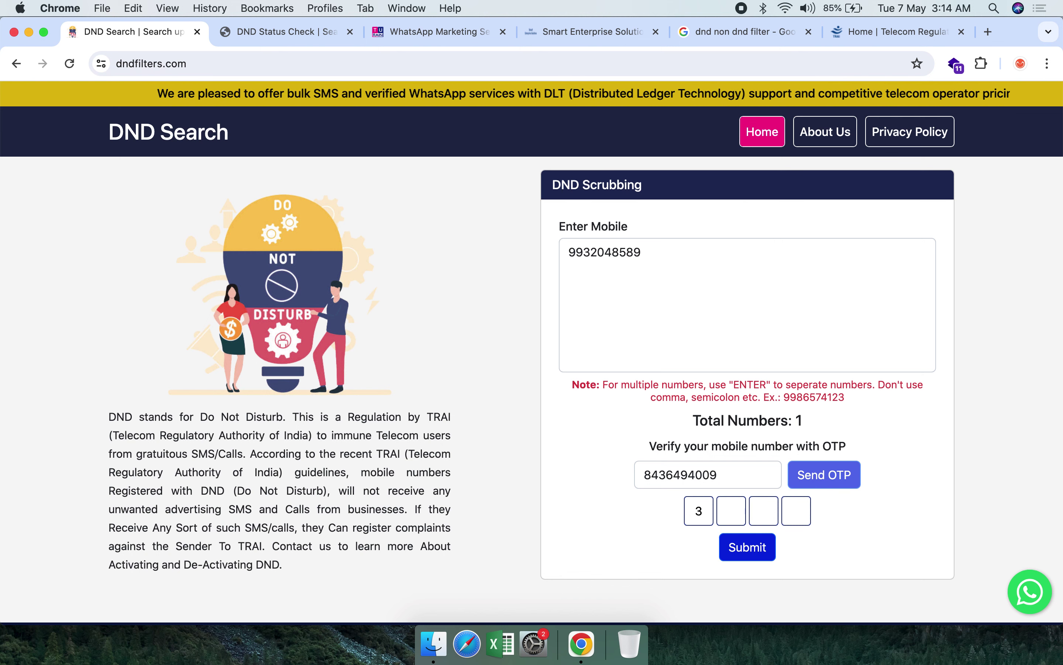
pyautogui.press('Tab')
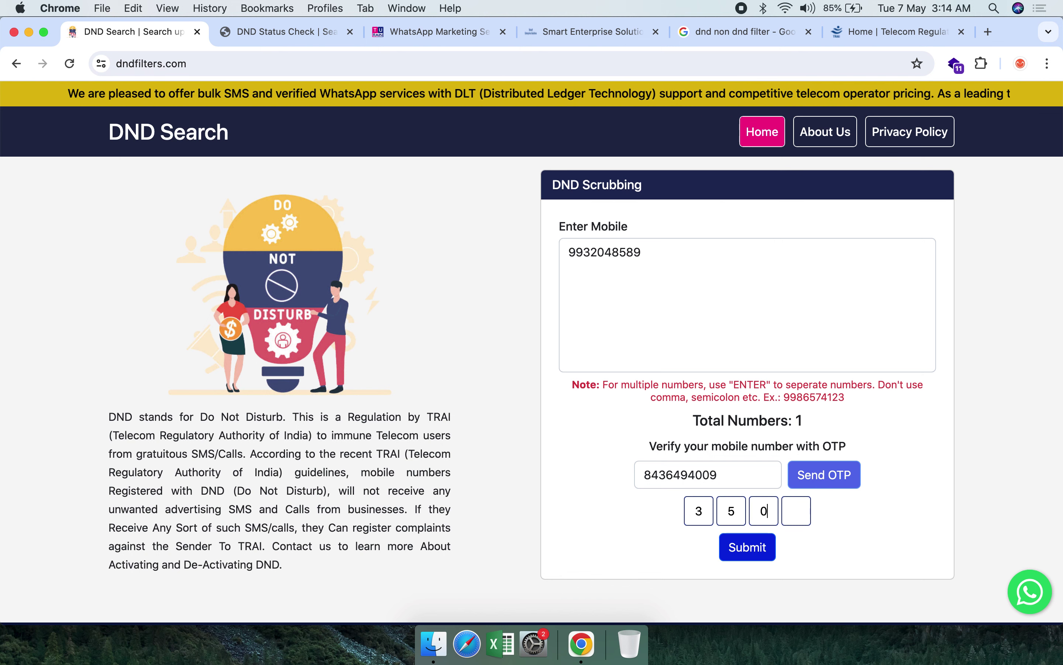
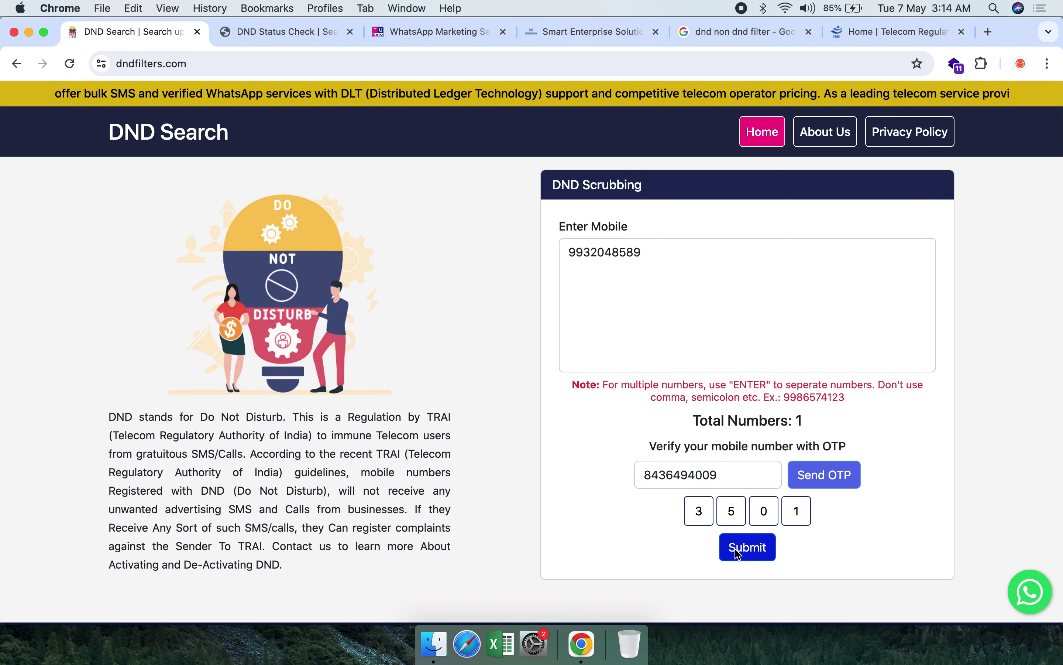
pyautogui.click(739, 549)
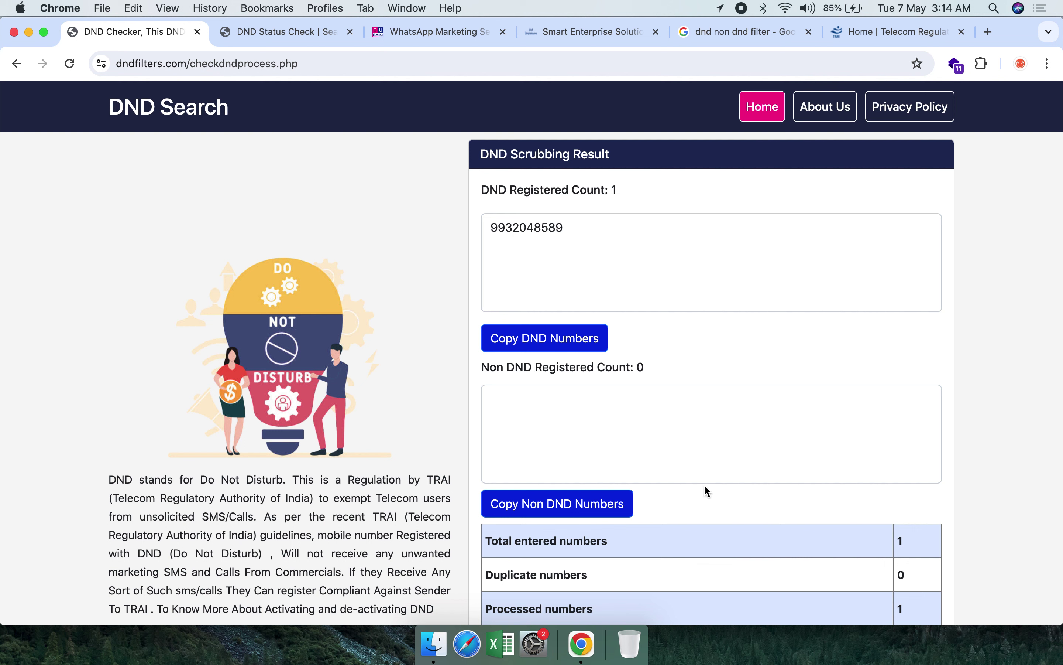
pyautogui.moveTo(481, 190); pyautogui.dragTo(692, 206)
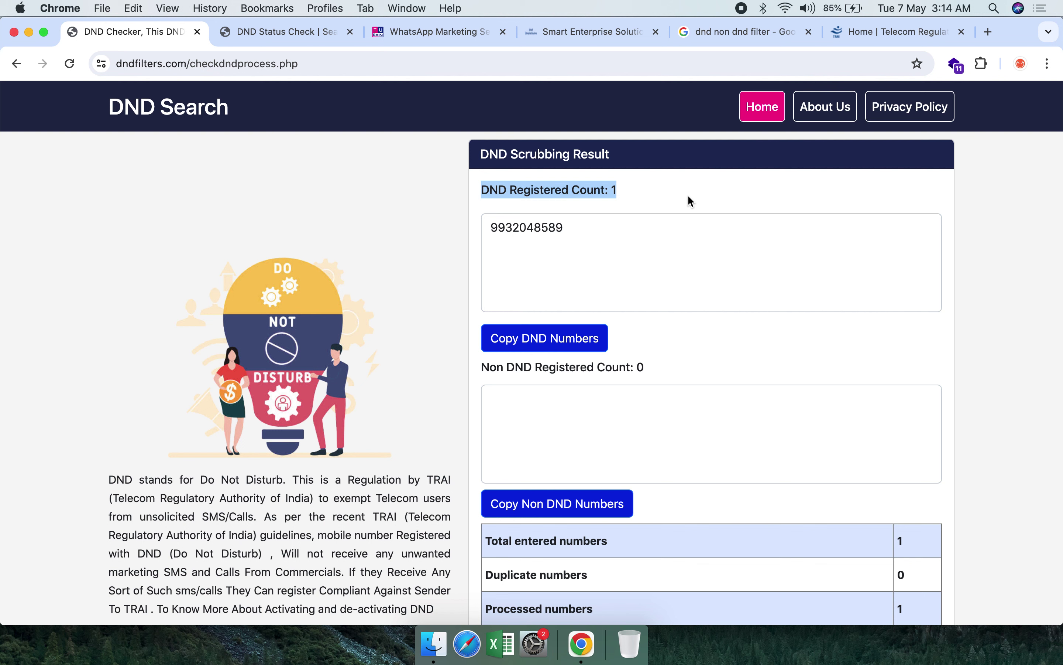
pyautogui.click(604, 226)
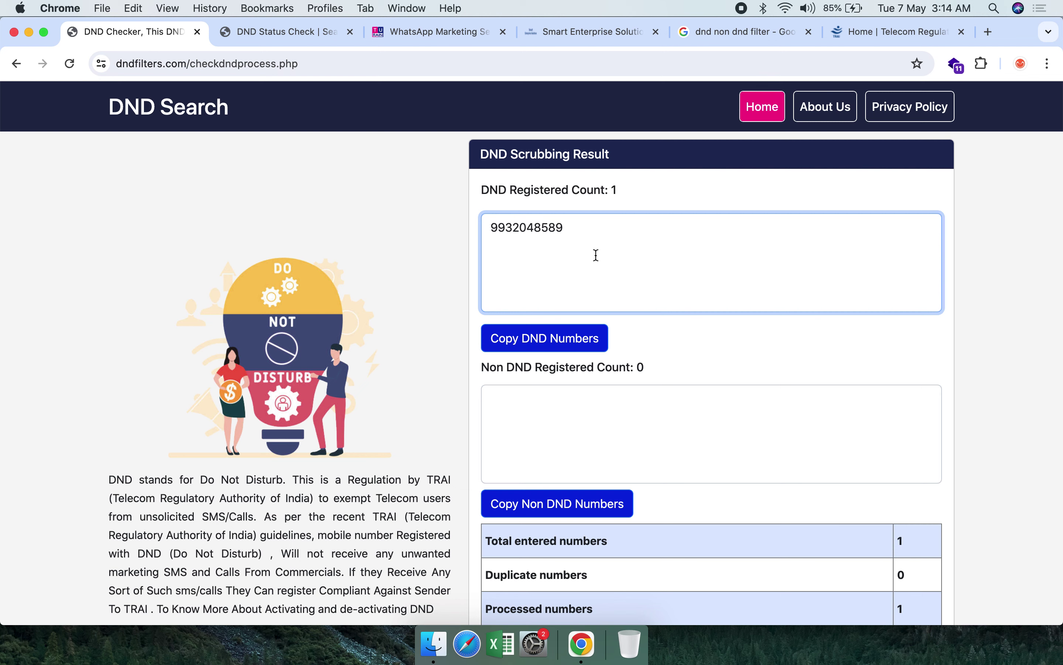
# Step: Return to the DND check form and enter three mobile numbers, one per line
pyautogui.click(763, 111)
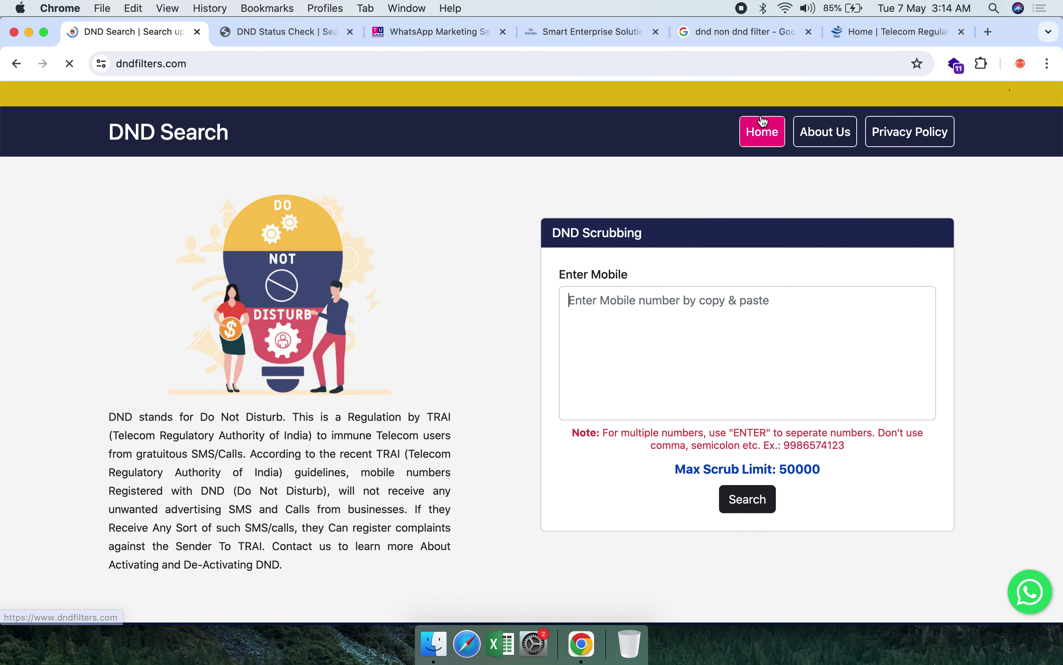
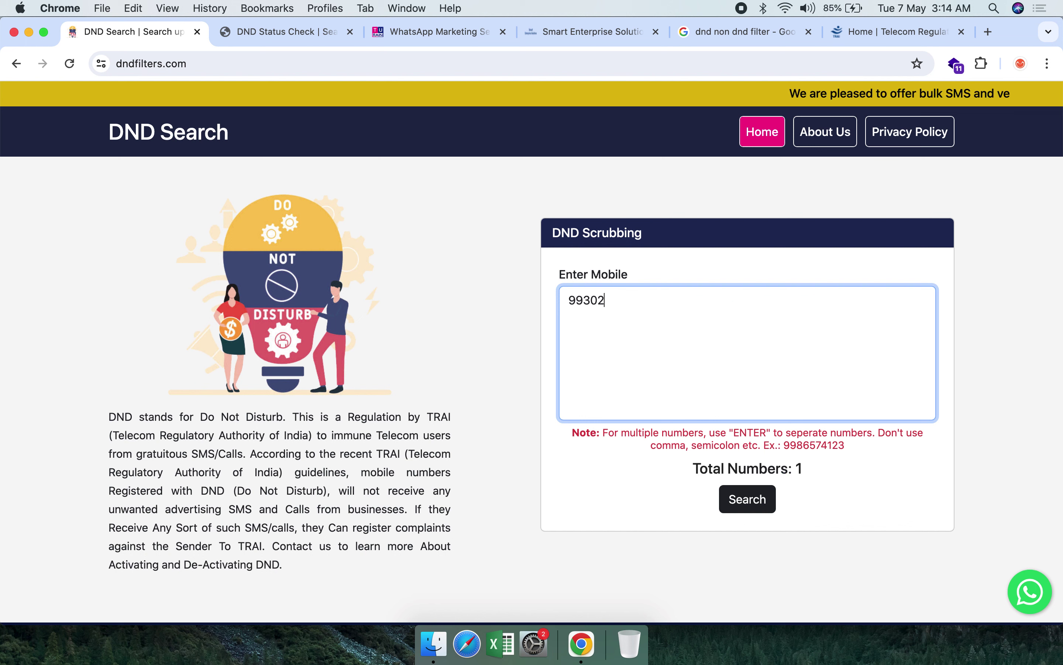
pyautogui.press('Return')
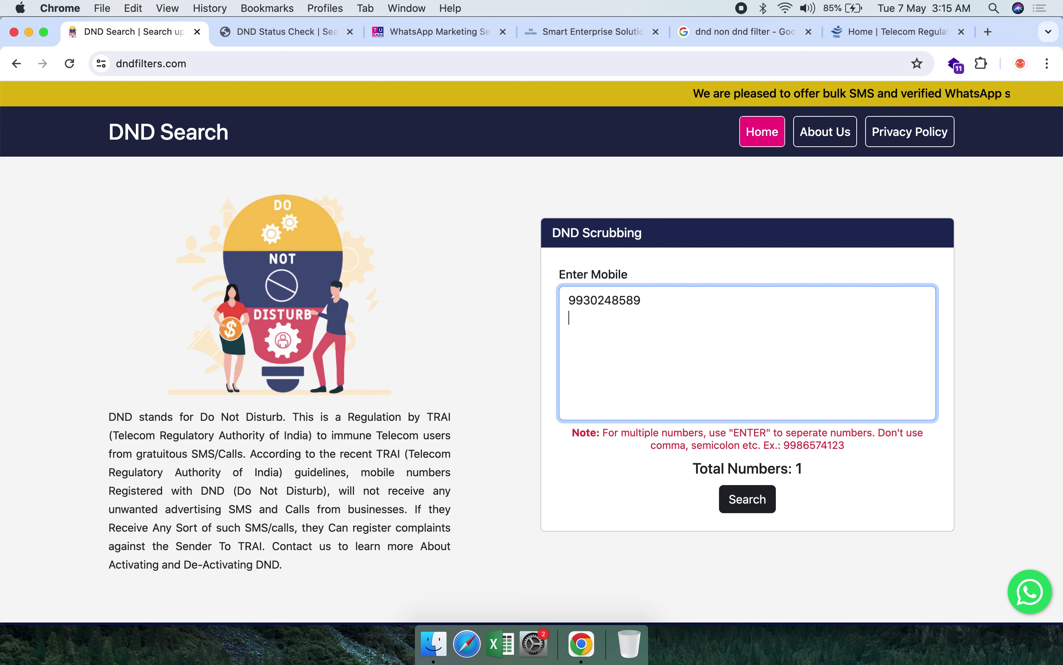
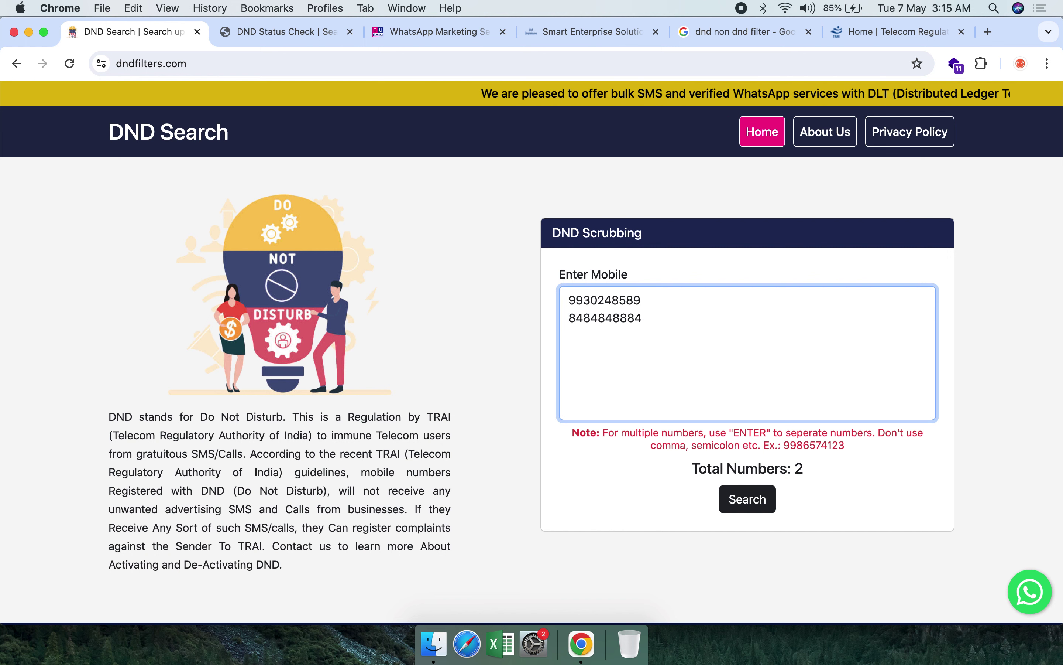
pyautogui.press('Return')
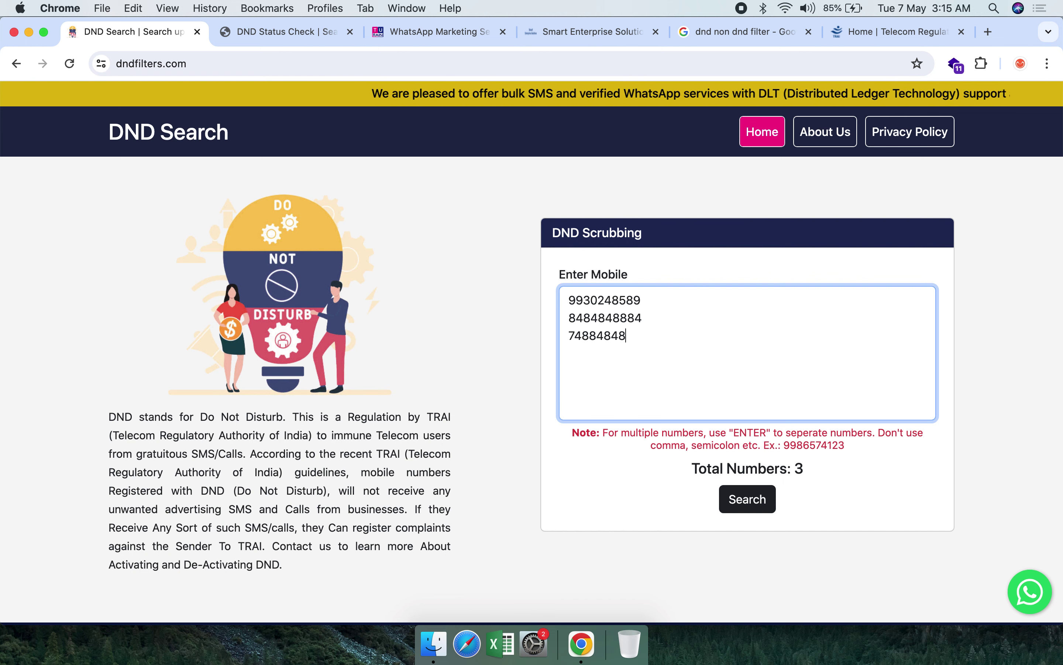
pyautogui.press('Return')
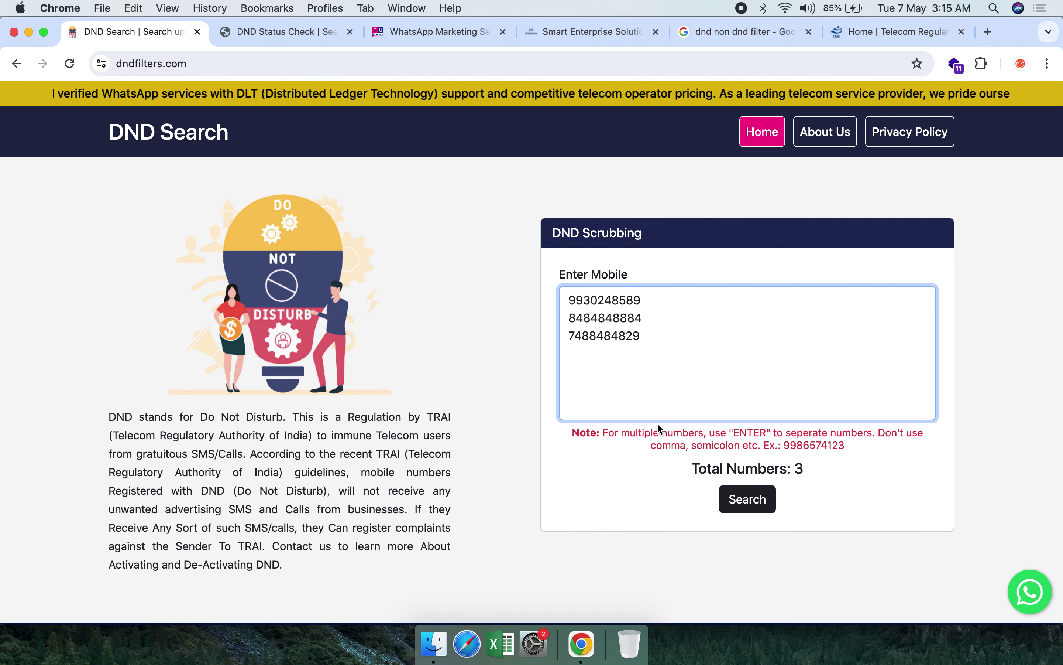
# Step: Finish the number list and scroll through the DND Scrubbing form
pyautogui.click(841, 467)
pyautogui.scroll(-5, 840, 468)
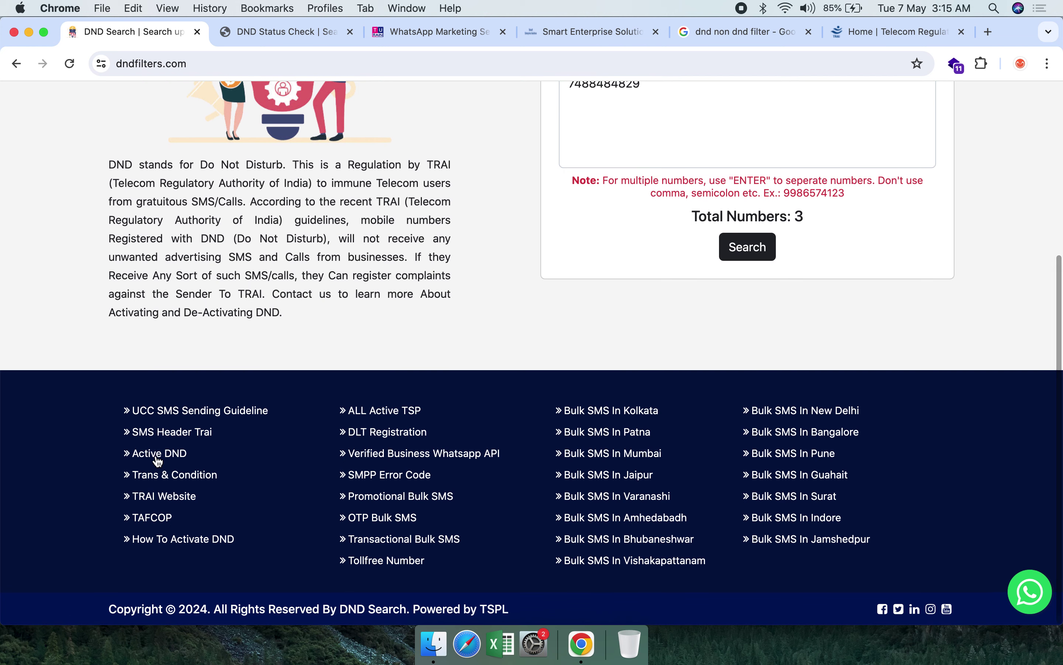
pyautogui.click(158, 454)
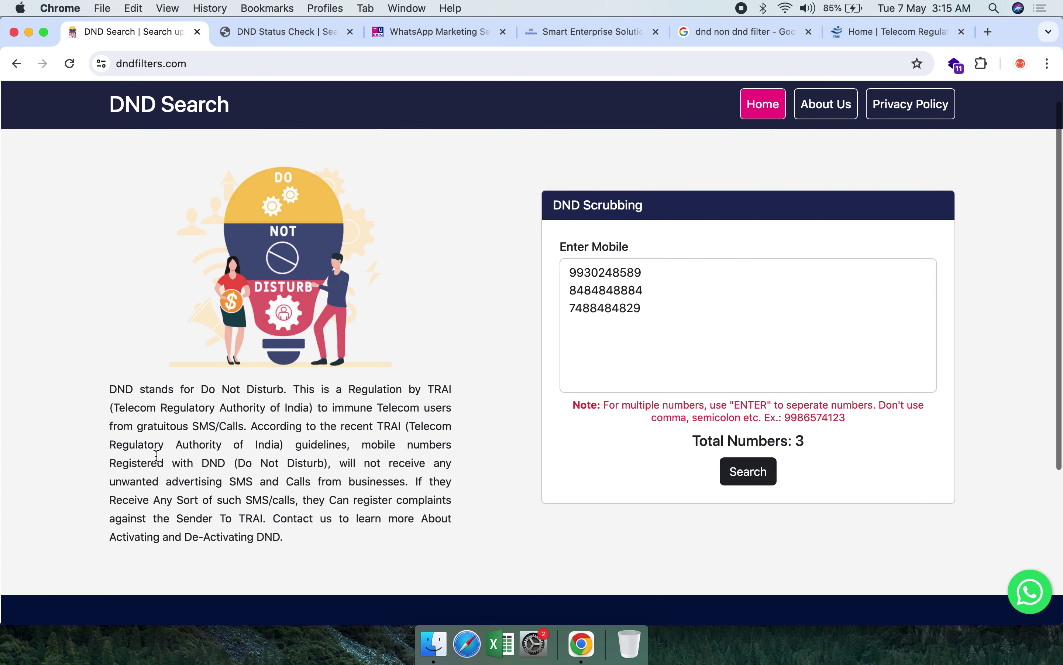
pyautogui.scroll(-1, 156, 456)
pyautogui.scroll(-4, 155, 456)
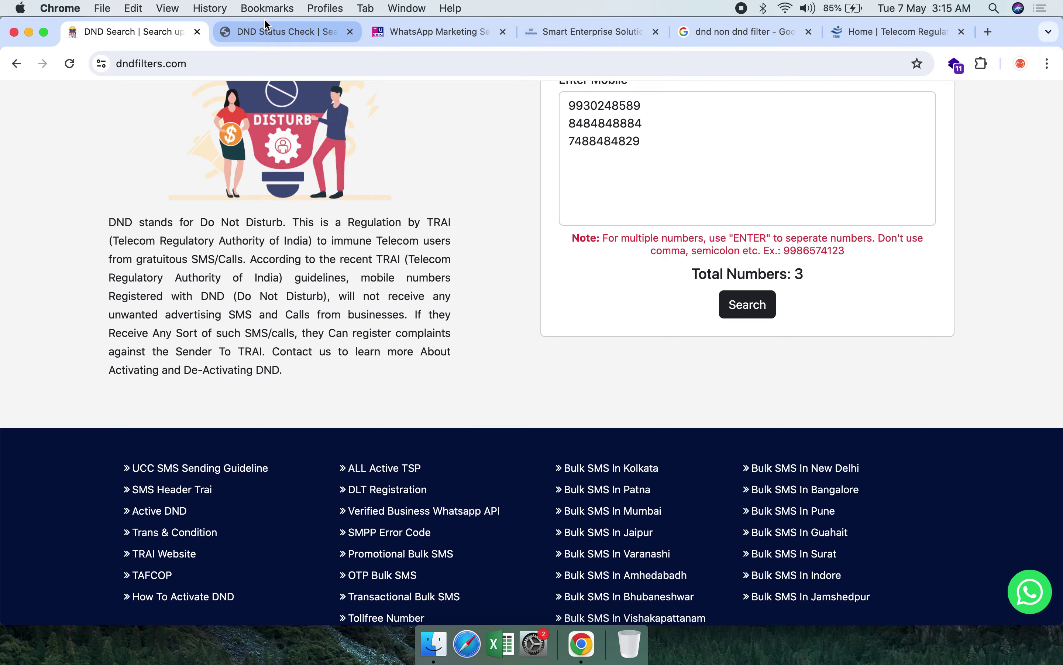
# Step: In the DND status tab, go back and reopen the Google search for 'dnd non dnd filter'
pyautogui.hotkey('ctrl', 'Tab')
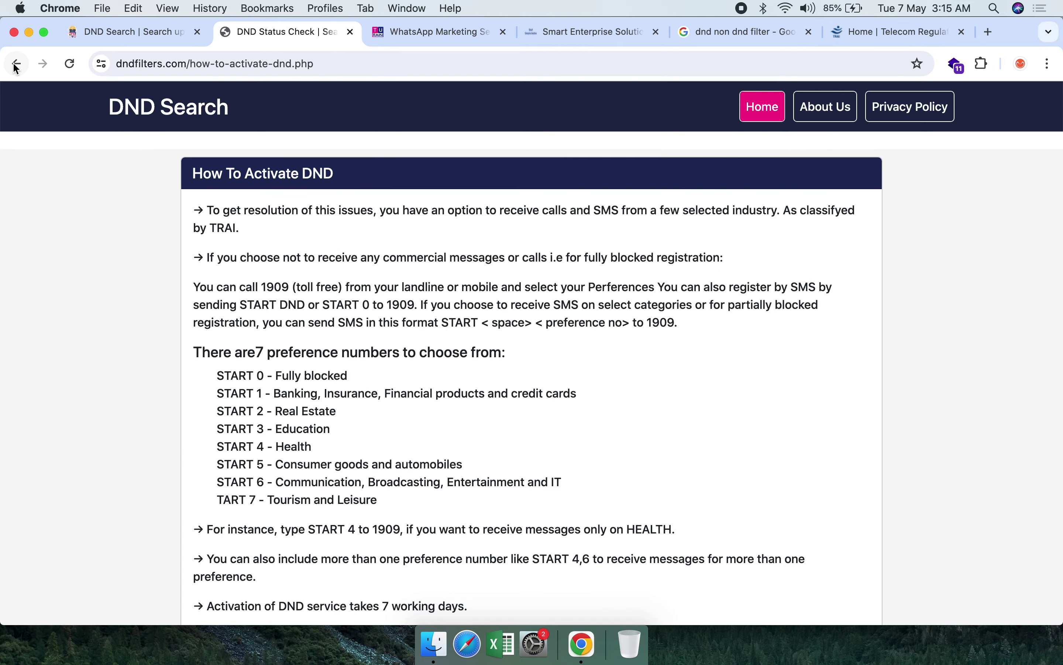
pyautogui.click(16, 64)
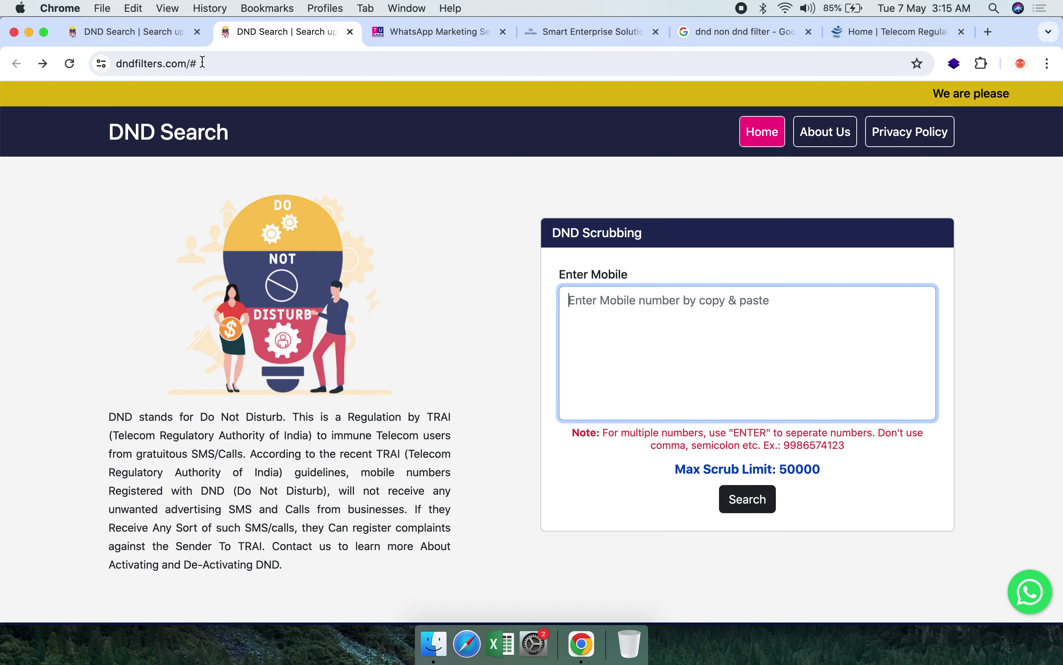
pyautogui.click(225, 60)
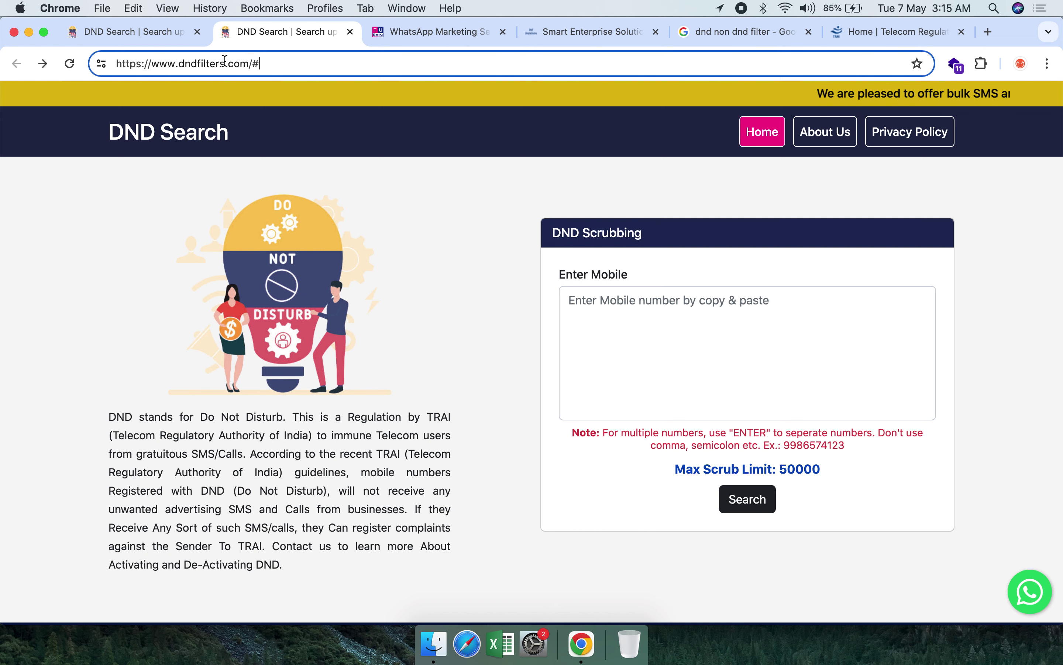
pyautogui.press('super+a')
pyautogui.write('dnd')
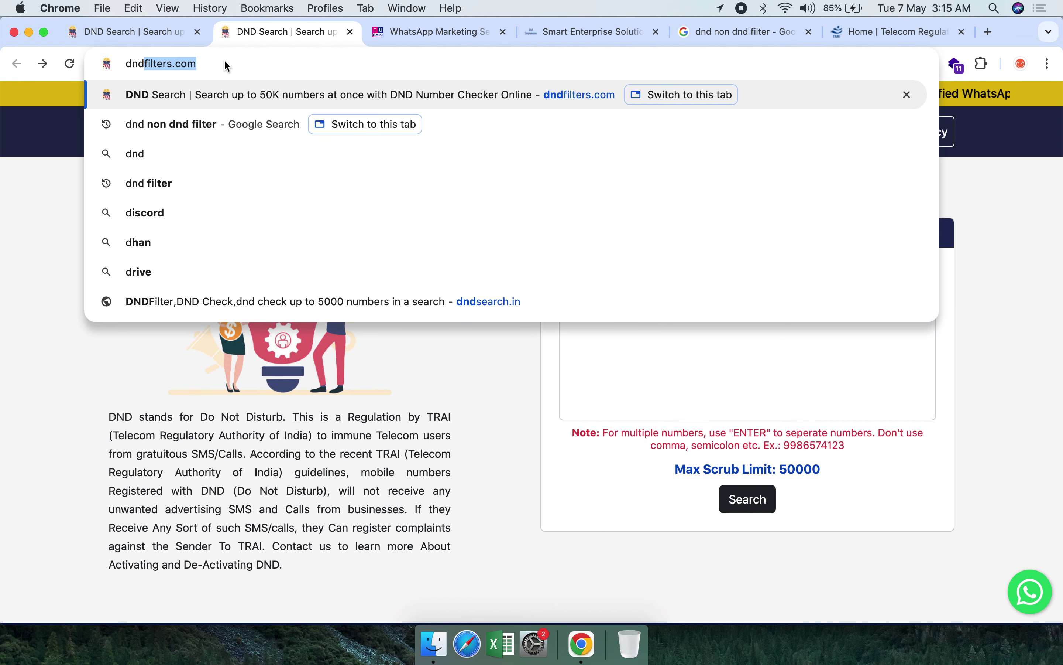
pyautogui.click(228, 120)
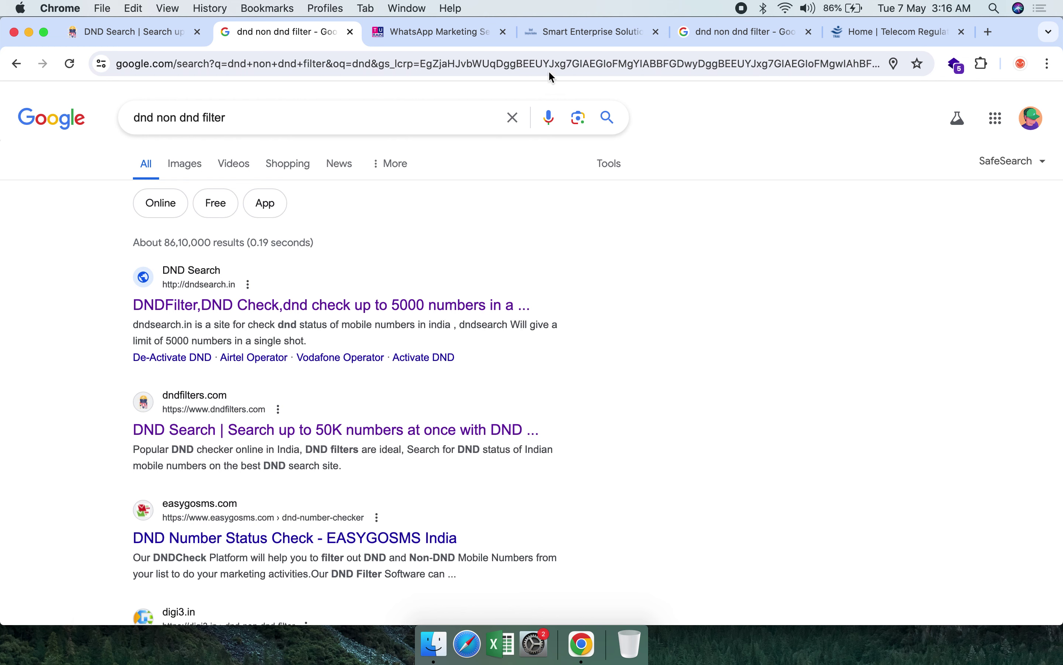
# Step: Scroll through the Smart Enterprise Solutions template instructions and sample content notes
pyautogui.click(592, 32)
pyautogui.scroll(-15, 351, 465)
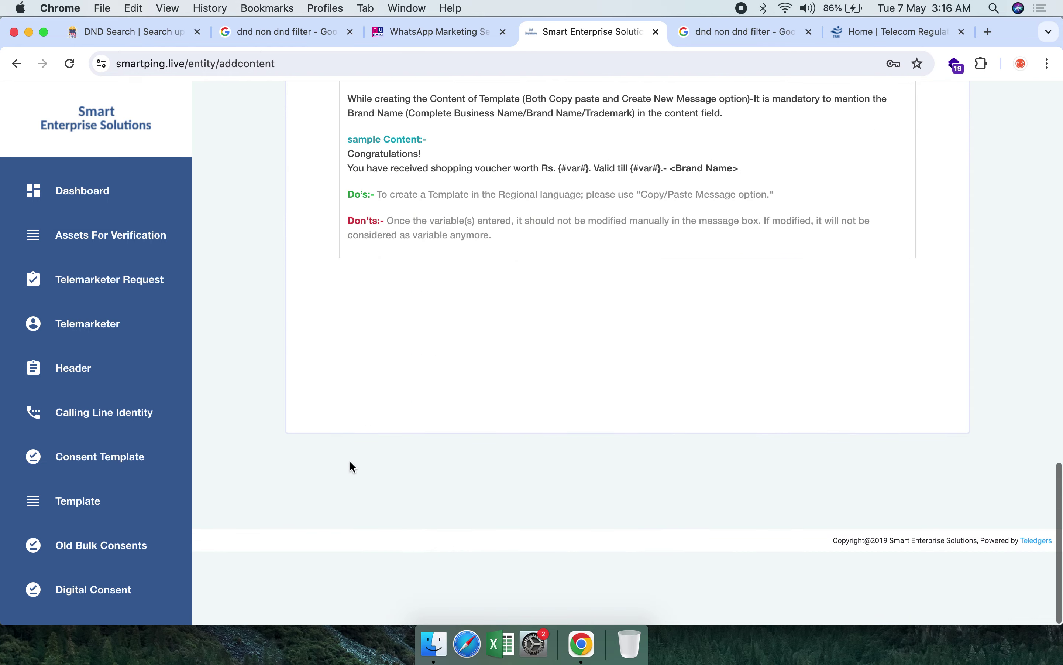
pyautogui.scroll(3, 351, 466)
pyautogui.scroll(1, 351, 466)
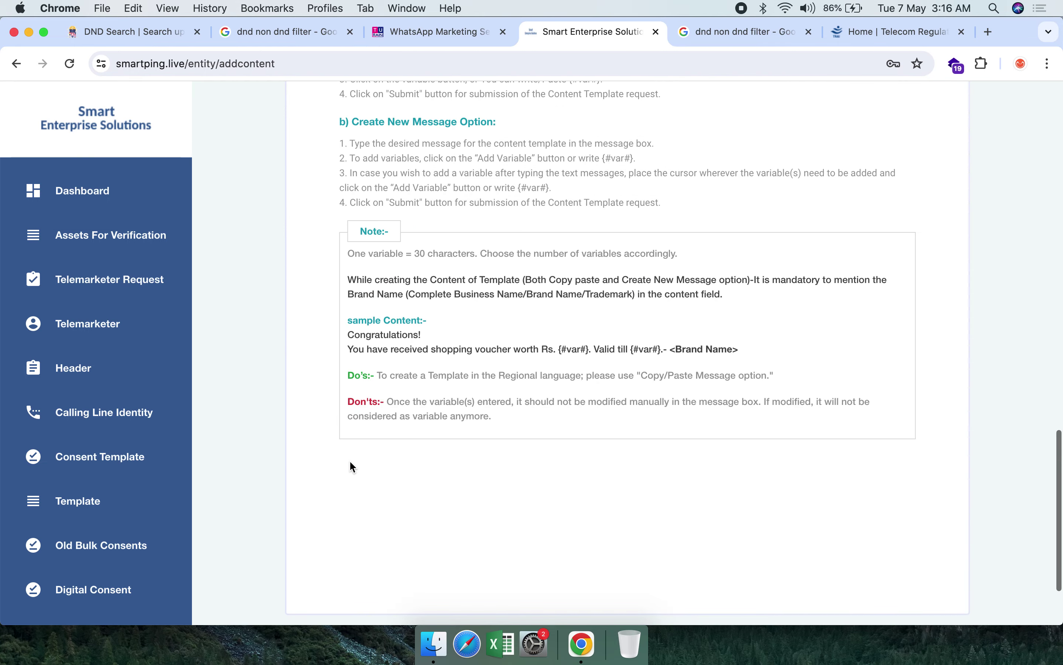
pyautogui.scroll(3, 523, 319)
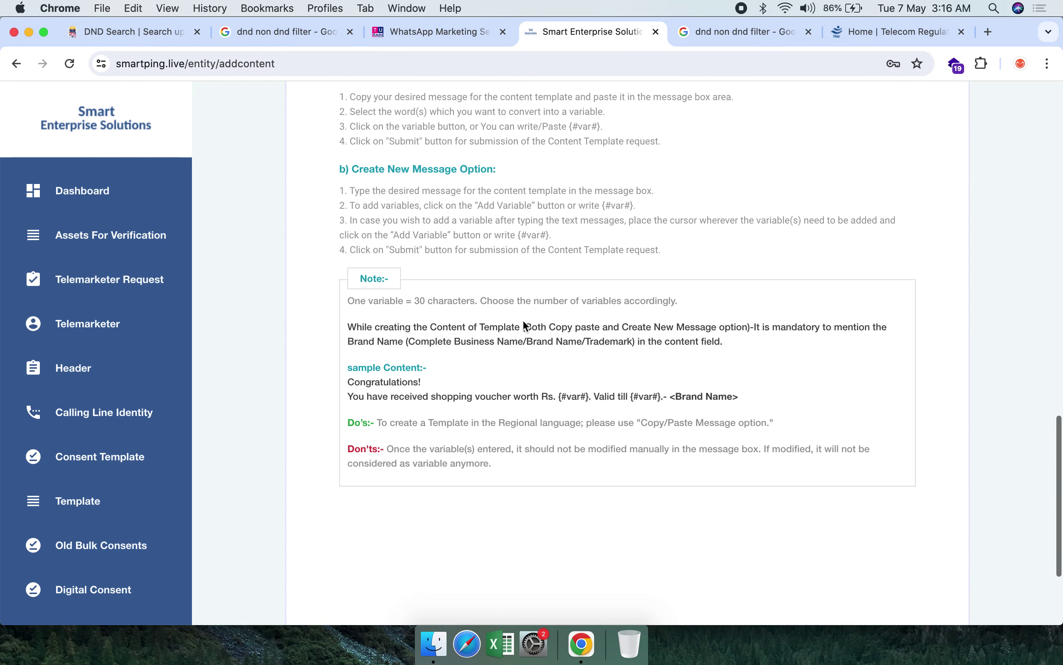
pyautogui.scroll(1, 524, 322)
pyautogui.scroll(-1, 525, 321)
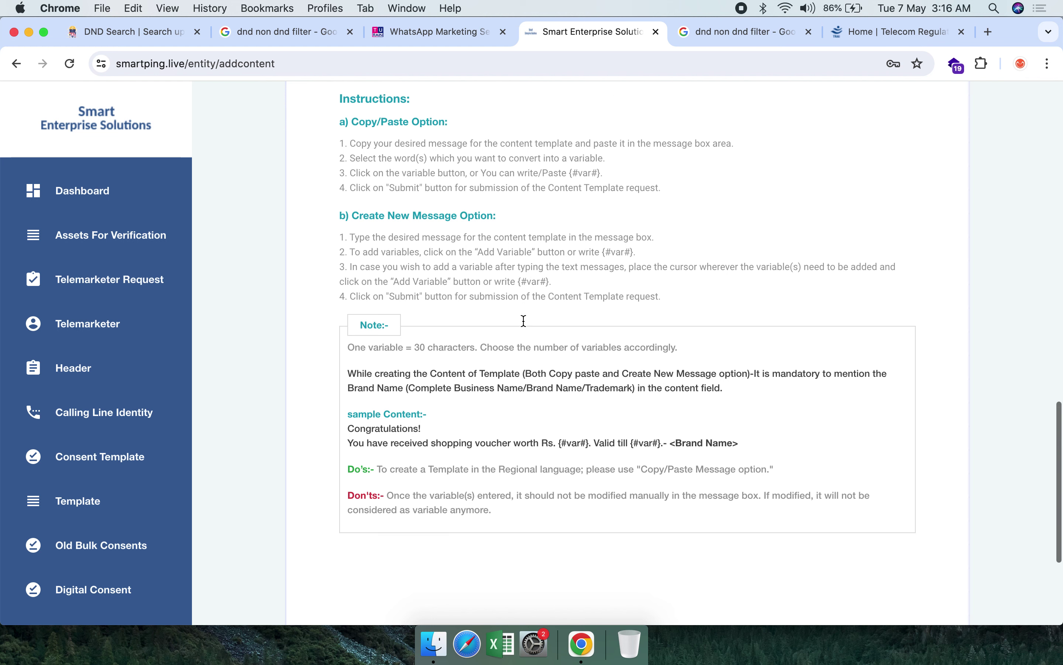
pyautogui.scroll(1, 524, 321)
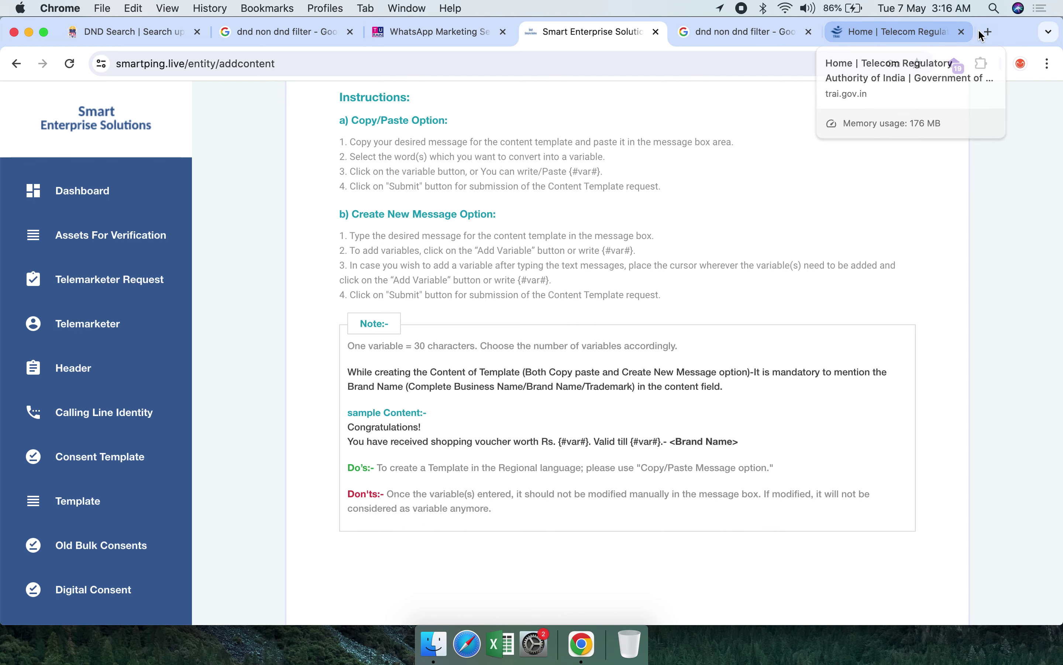
# Step: Open smscannon.com from the address bar and sign in with the saved login
pyautogui.click(766, 28)
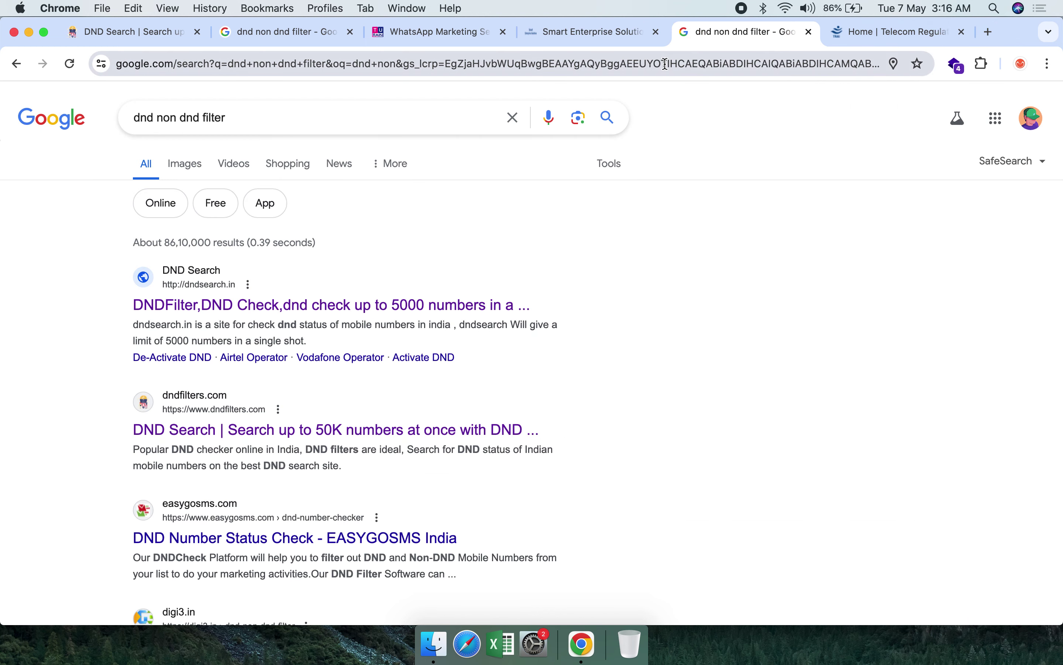
pyautogui.click(666, 64)
pyautogui.write('smscannon.com/dashboard.php')
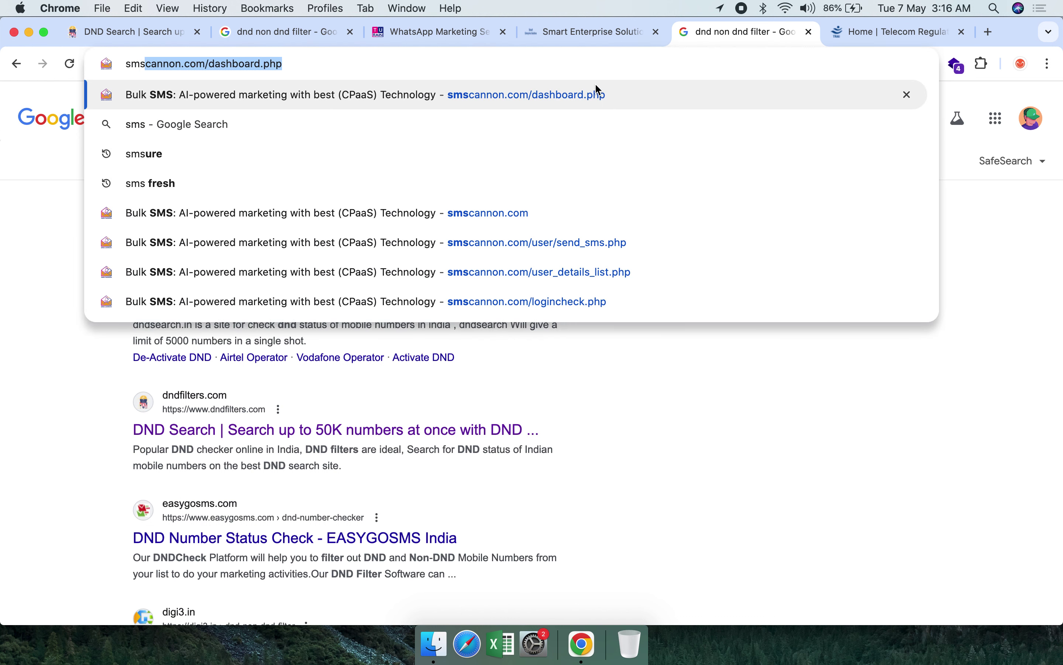
pyautogui.click(555, 98)
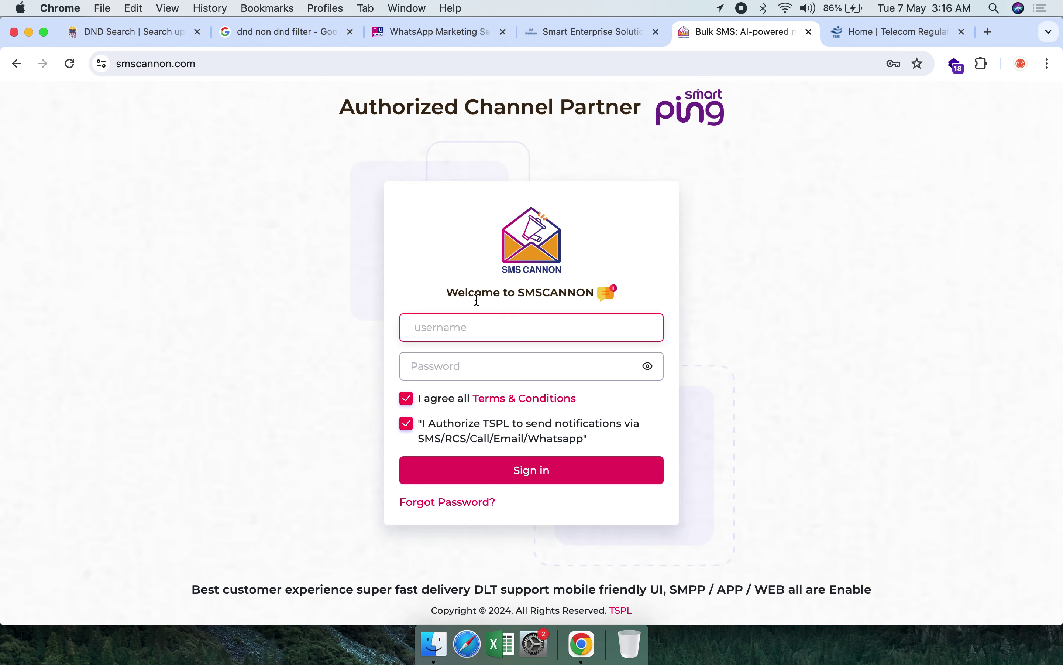
pyautogui.write('t')
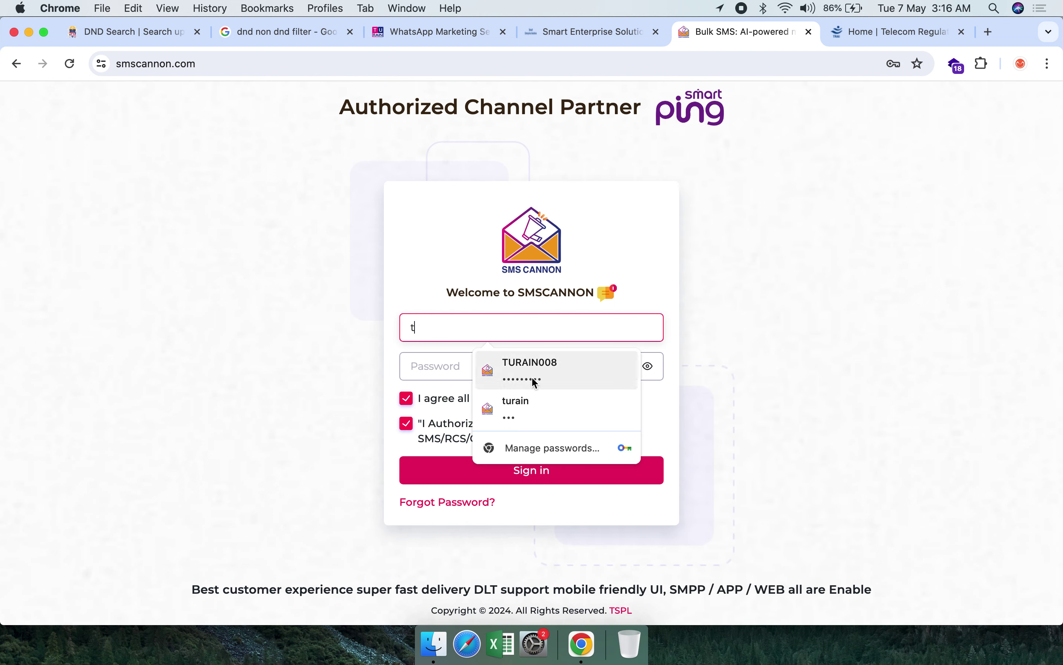
pyautogui.click(527, 408)
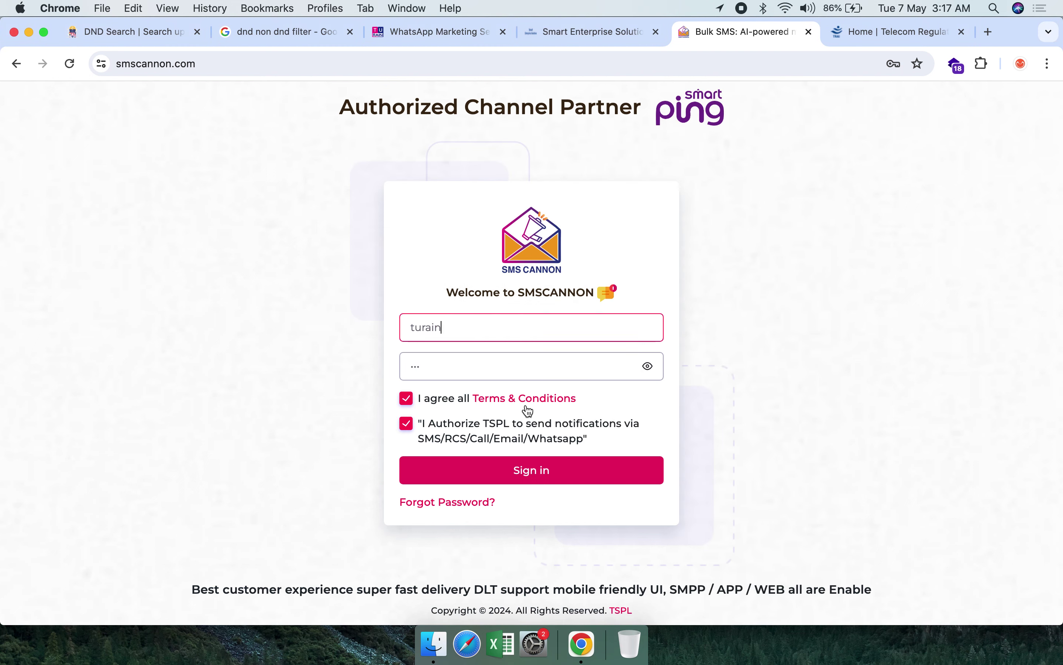
pyautogui.click(515, 480)
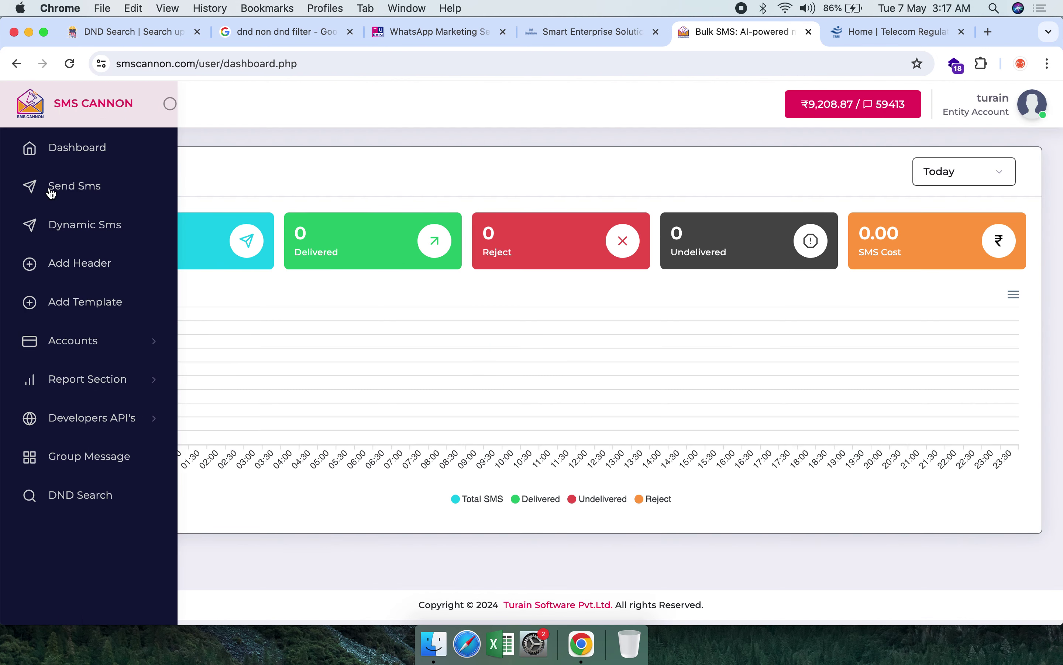
# Step: On Send Sms, choose sender TURAIN (Transactional), type SendNow and the Birthday Wish template
pyautogui.click(52, 192)
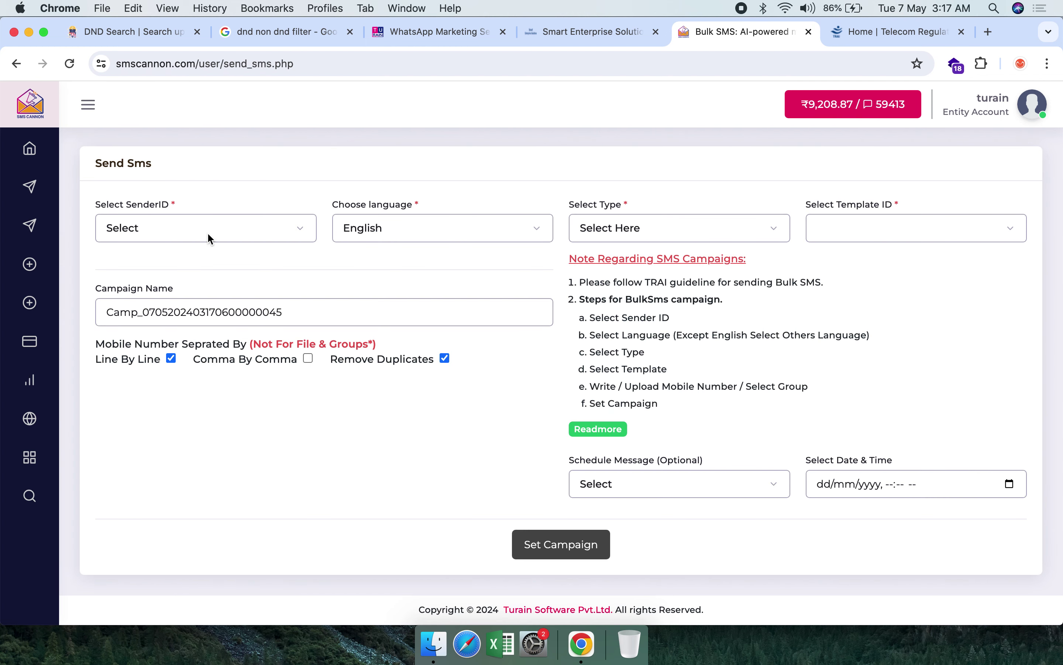
pyautogui.click(208, 232)
pyautogui.click(206, 242)
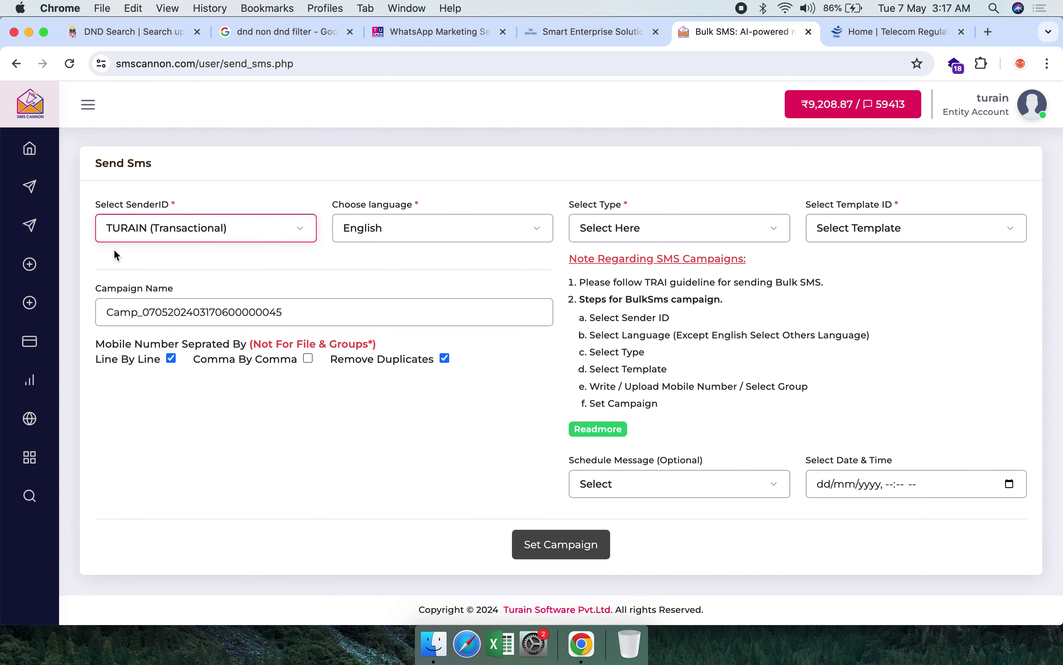
pyautogui.click(609, 236)
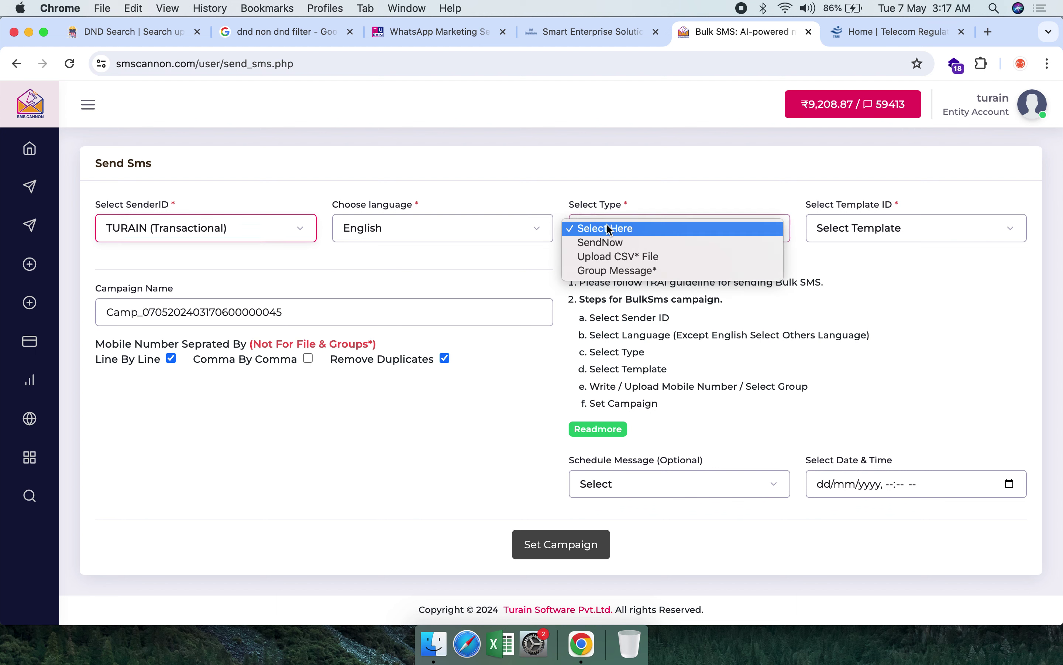
pyautogui.click(610, 242)
pyautogui.click(840, 228)
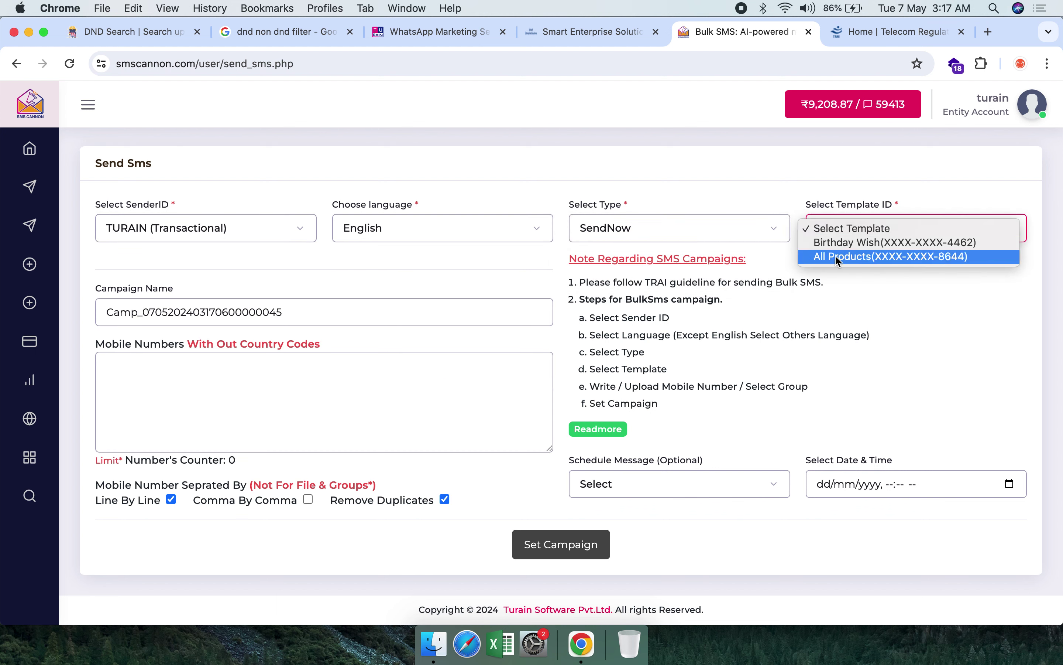
pyautogui.click(898, 243)
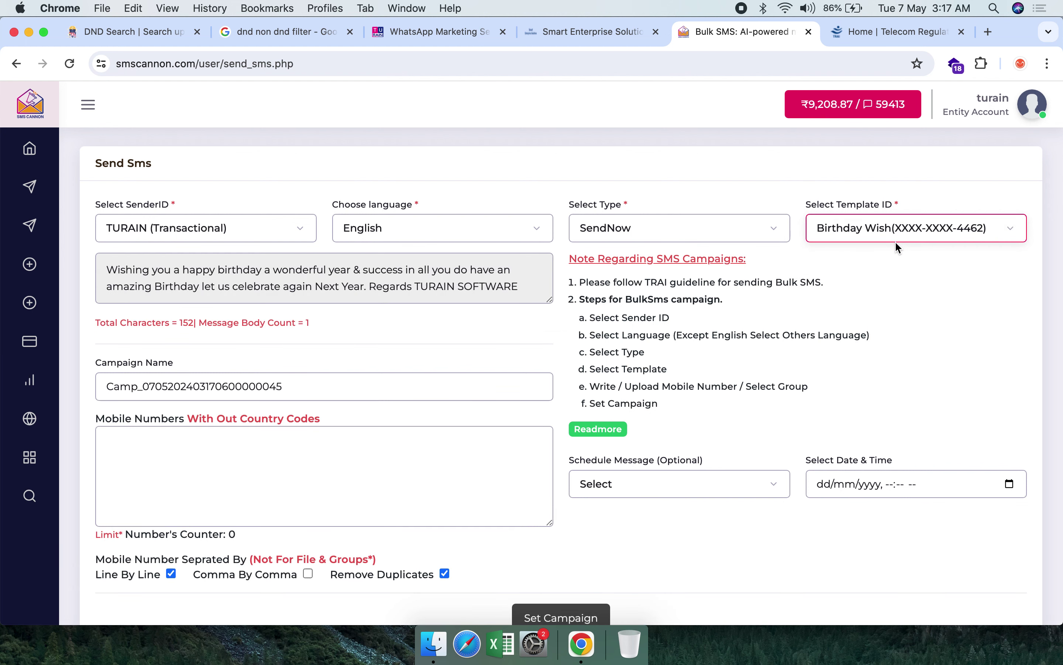
# Step: Enter the recipient's mobile number in the Mobile Numbers box
pyautogui.click(249, 463)
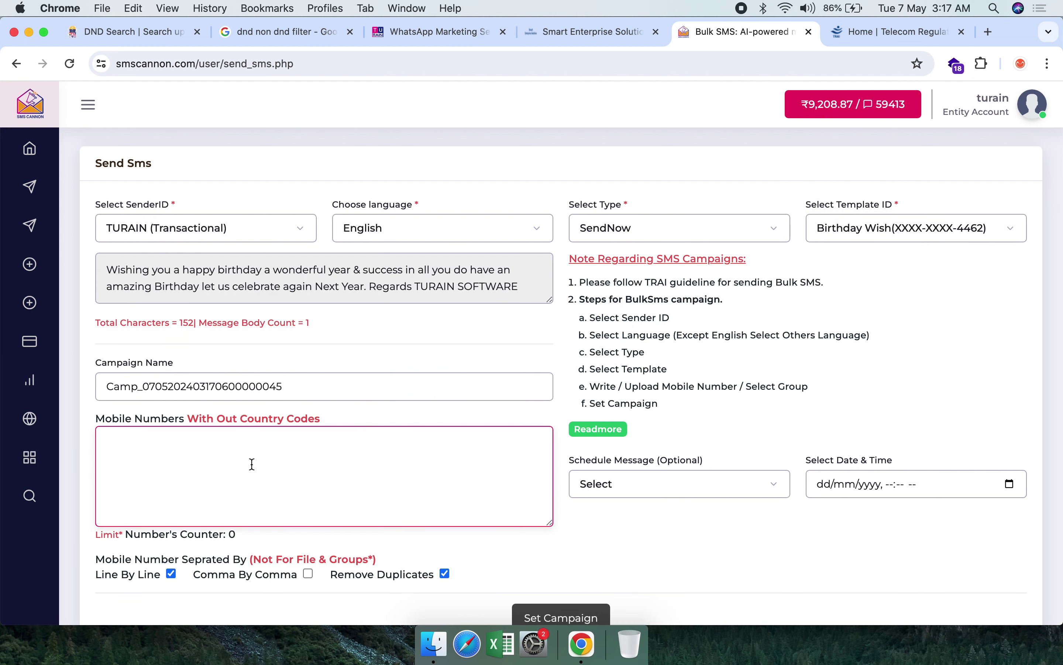
pyautogui.write('843')
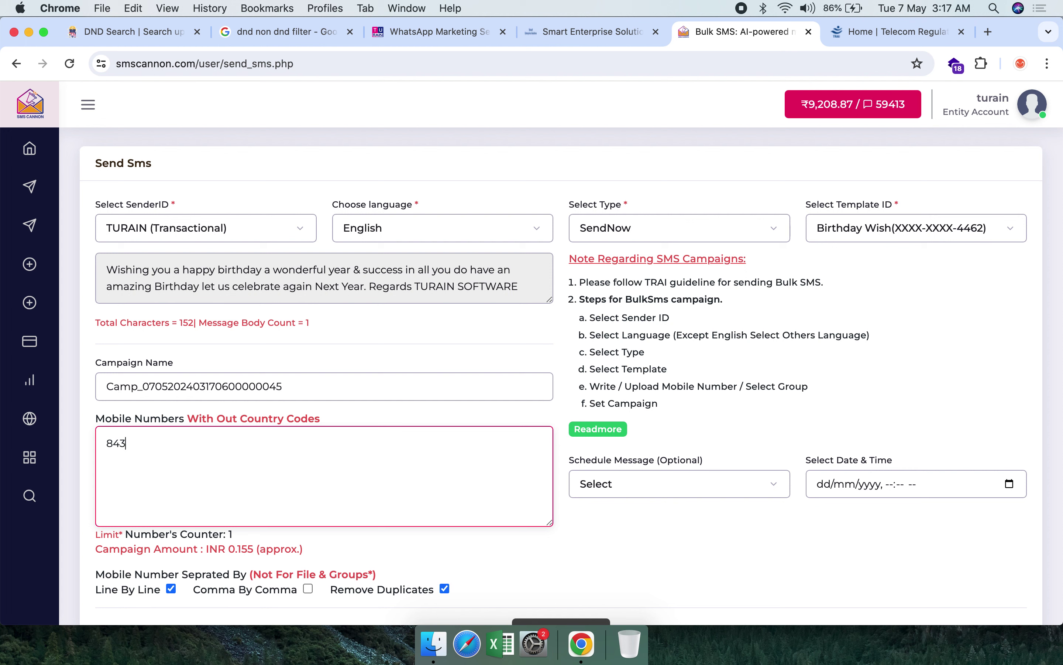
pyautogui.write('648')
pyautogui.press('BackSpace')
pyautogui.press('BackSpace')
pyautogui.press('BackSpace')
pyautogui.press('BackSpace')
pyautogui.write('494009')
pyautogui.scroll(-3, 589, 558)
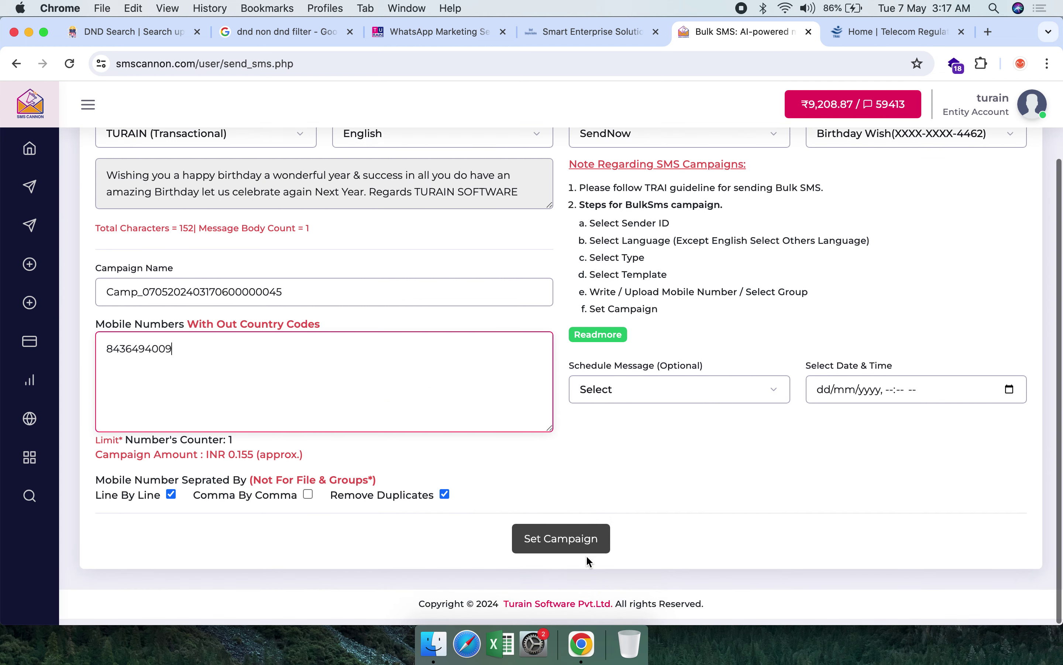
# Step: Submit the Birthday Wish campaign and dismiss the success confirmation showing remaining balance 9208.7099609375
pyautogui.click(568, 552)
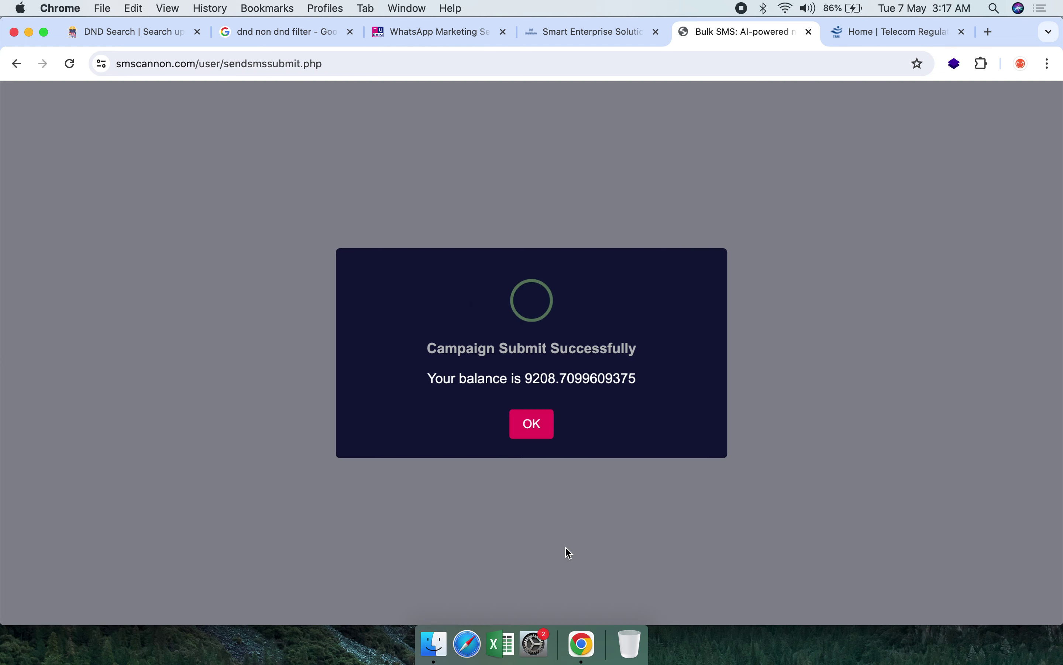
pyautogui.click(529, 424)
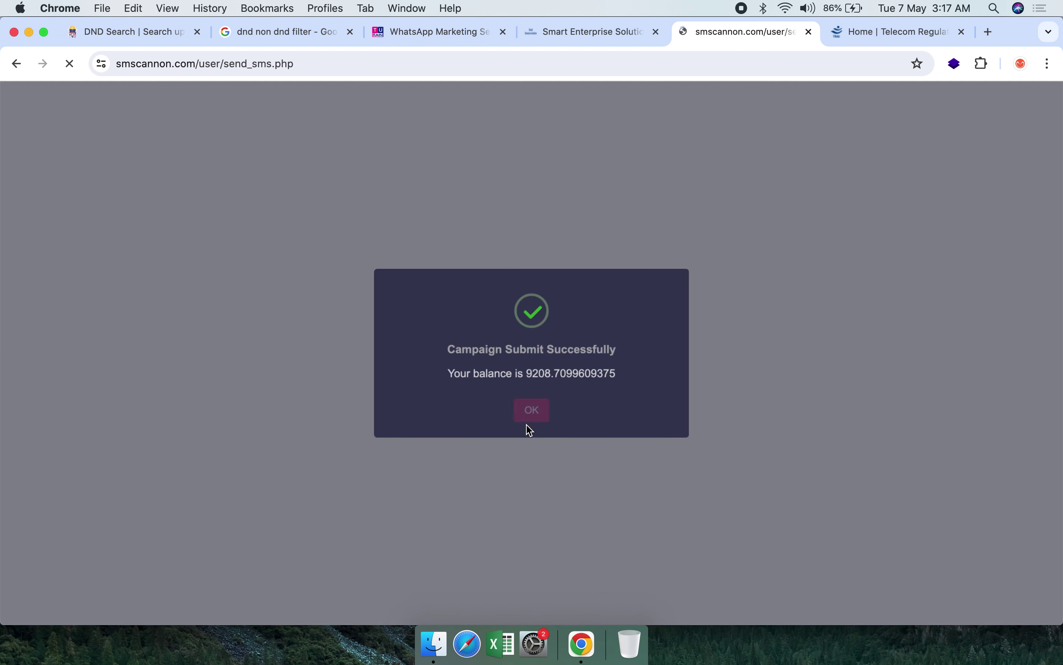